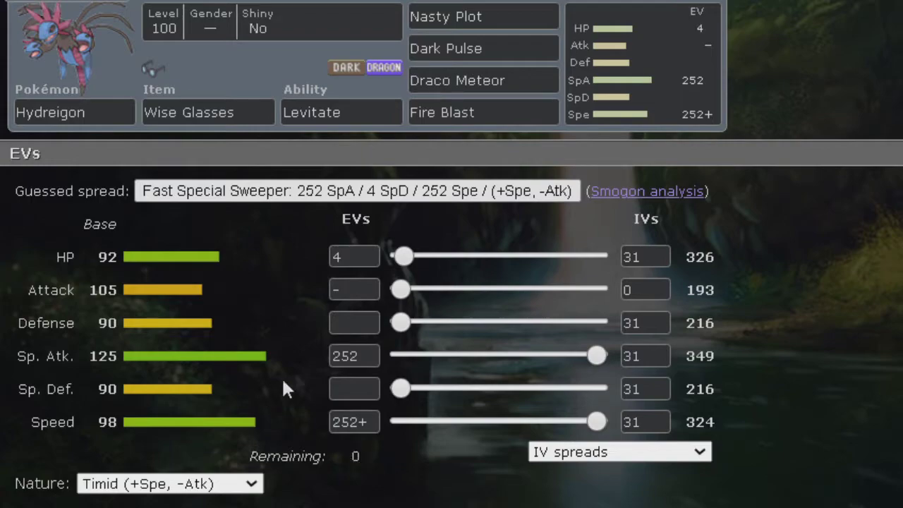
- Search the held items for "choi" to review the Choice items available to Hydreigon, and clear the search
left_click(237, 107)
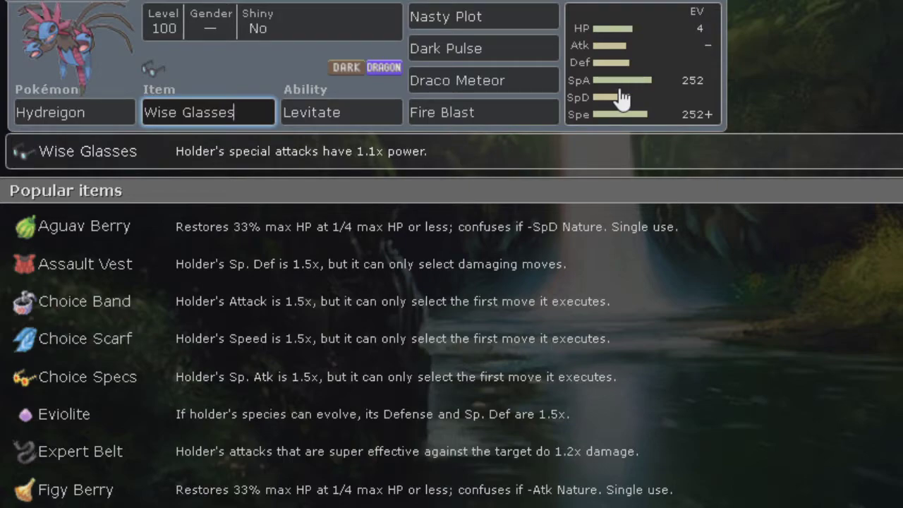
left_click(693, 25)
left_click(266, 111)
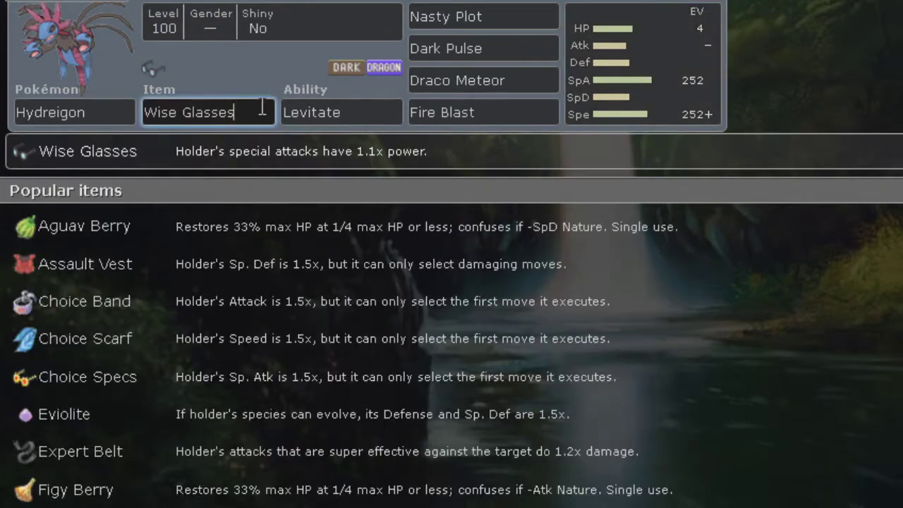
key("BackSpace")
key("BackSpace")
key("BackSpace")
key("BackSpace")
key("BackSpace")
key("BackSpace")
key("BackSpace")
key("BackSpace")
key("BackSpace")
key("BackSpace")
key("BackSpace")
key("BackSpace")
type("choi")
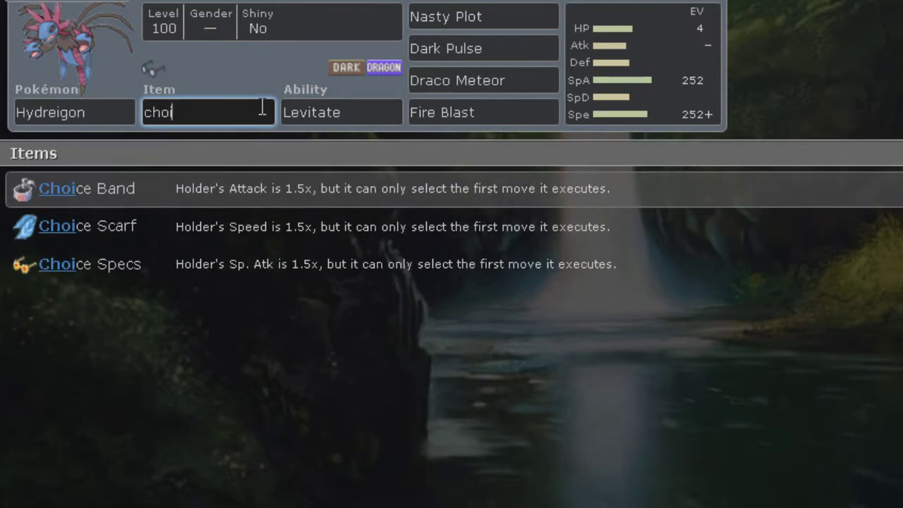
key("BackSpace")
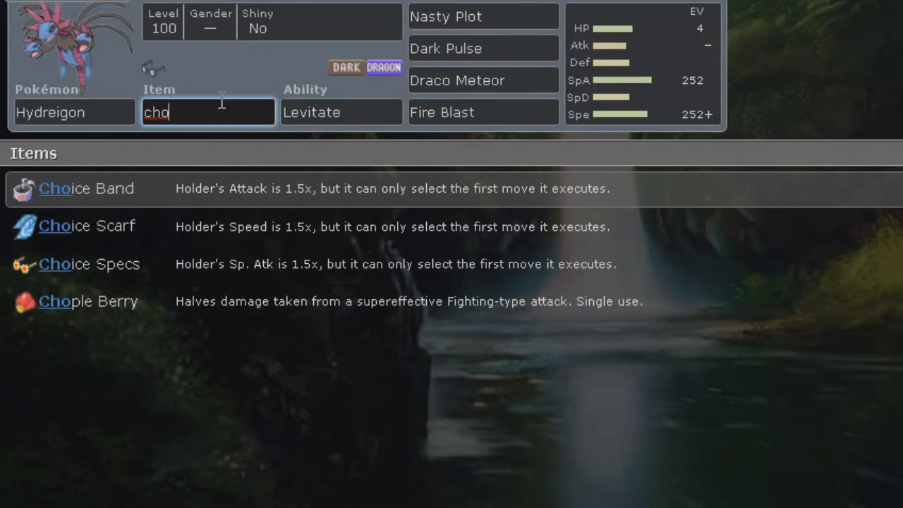
key("BackSpace")
key("BackSpace")
key("BackSpace")
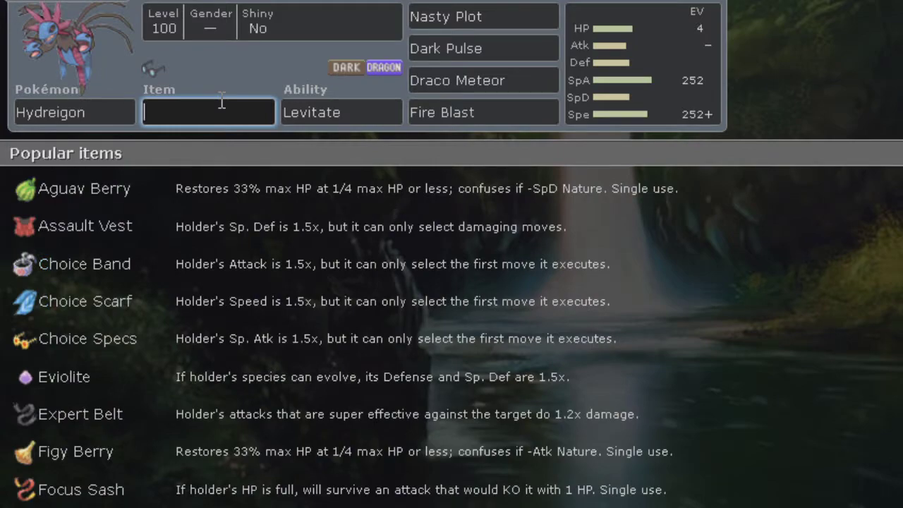
- Set Hydreigon's held item to Wise Glasses and return to its EV spread
type("wise")
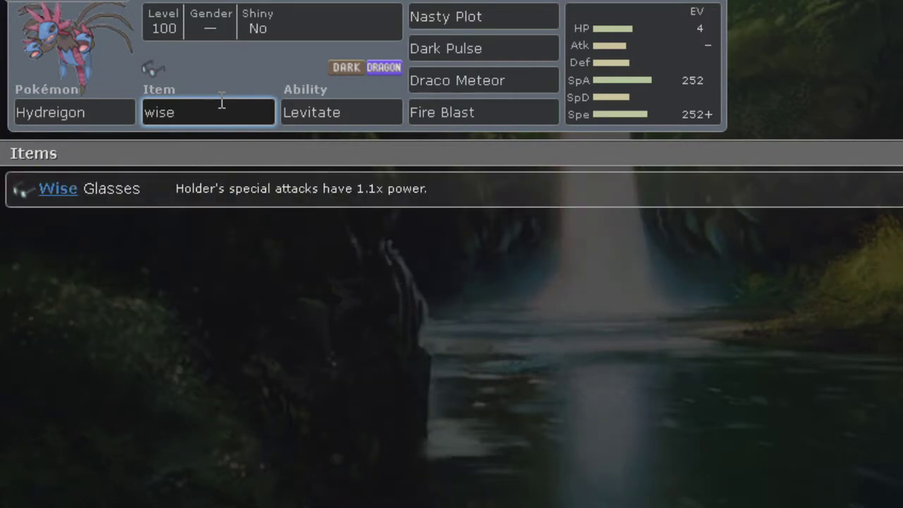
left_click(296, 190)
left_click(656, 76)
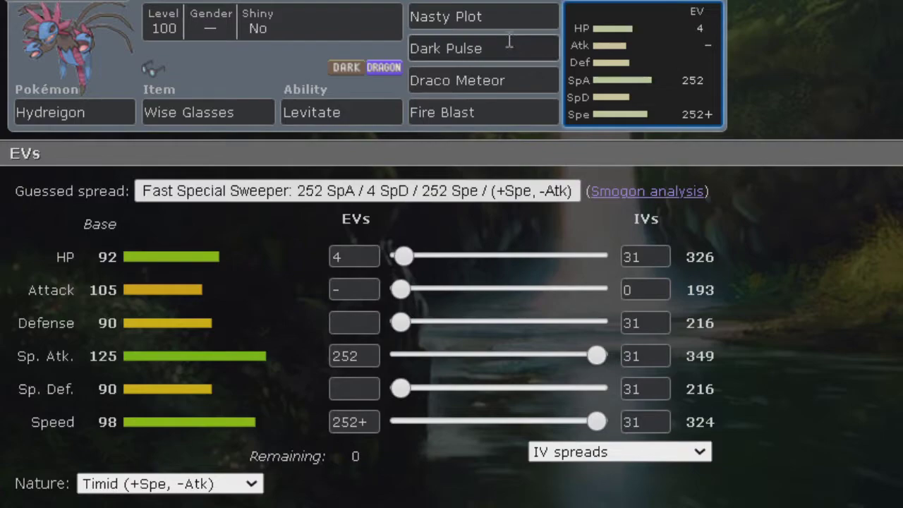
- Examine the effects of Nasty Plot and Wise Glasses alongside Hydreigon's EV spread
left_click(514, 21)
left_click(650, 41)
left_click(515, 27)
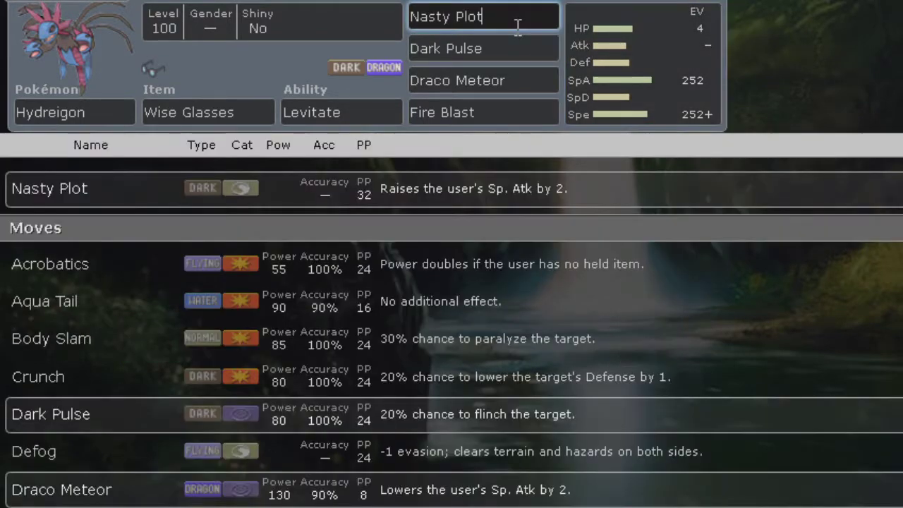
left_click(629, 64)
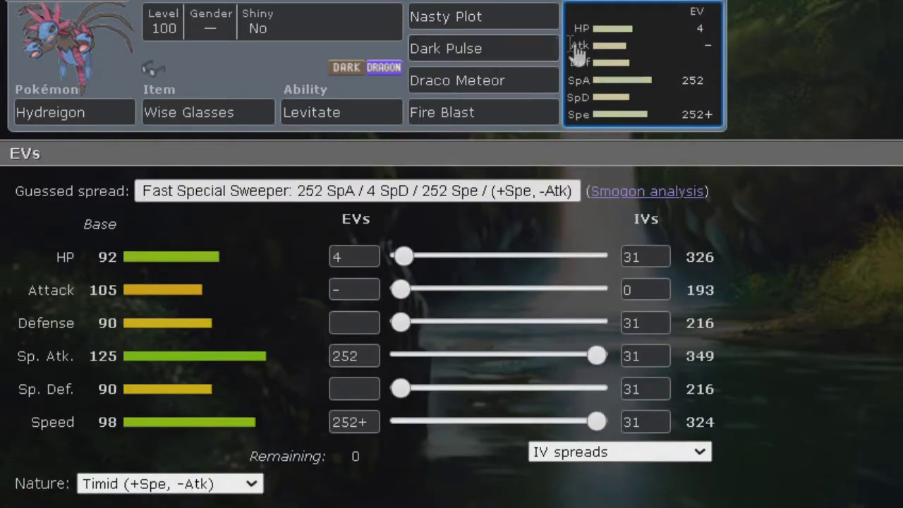
left_click(208, 113)
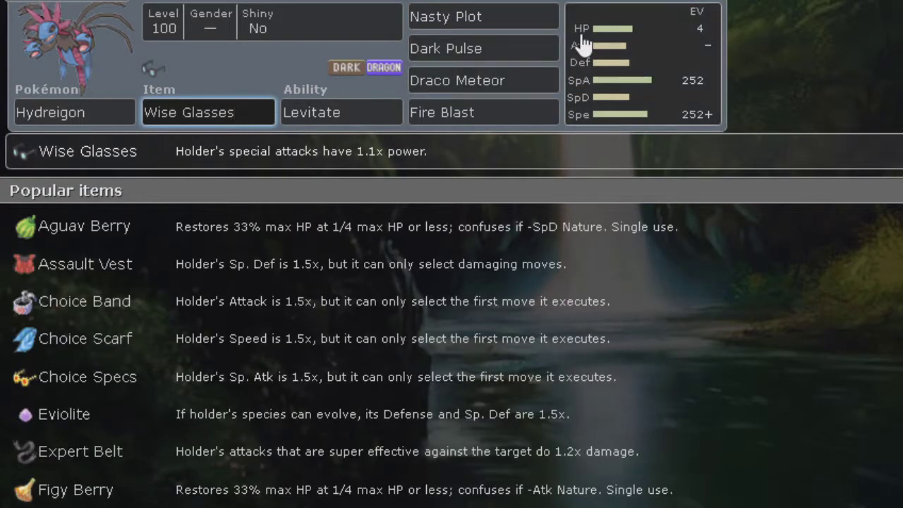
left_click(639, 38)
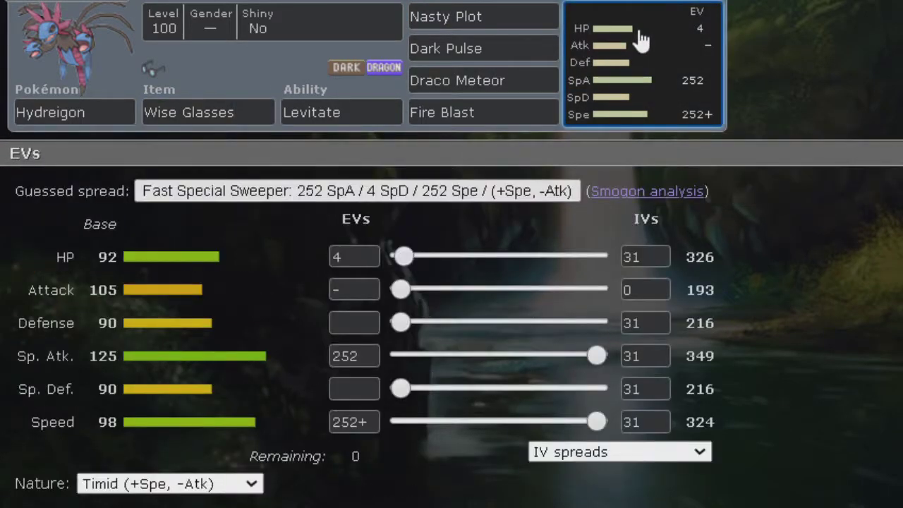
- Compare the details of Nasty Plot, Dark Pulse and Draco Meteor, and review the special set's EV spread
left_click(541, 15)
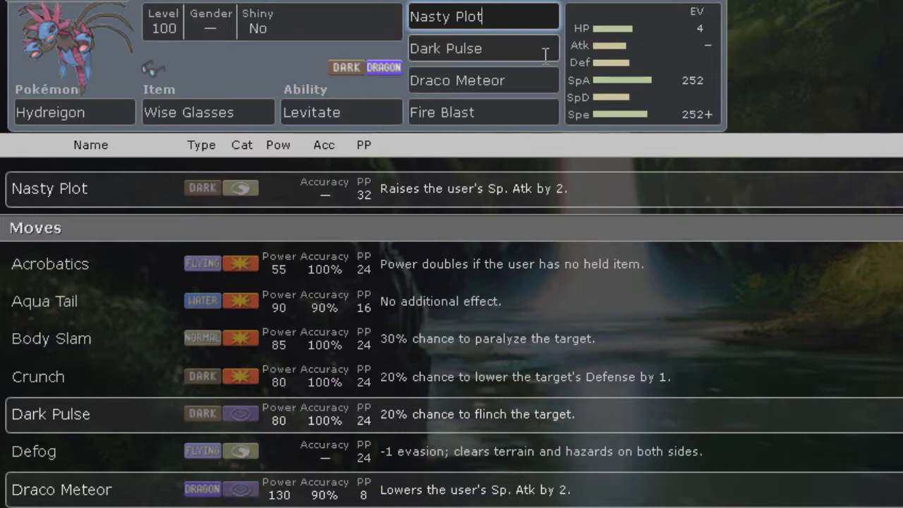
left_click(543, 51)
left_click(535, 79)
left_click(530, 50)
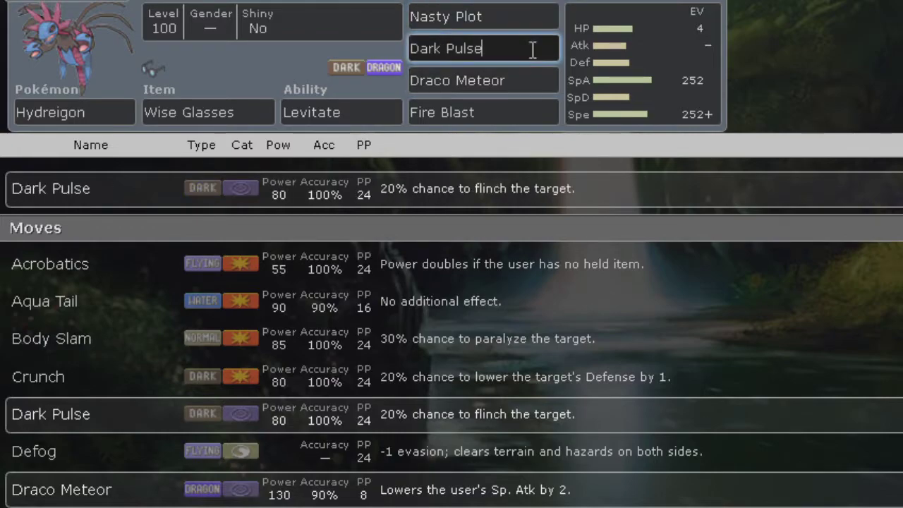
left_click(591, 55)
left_click(511, 17)
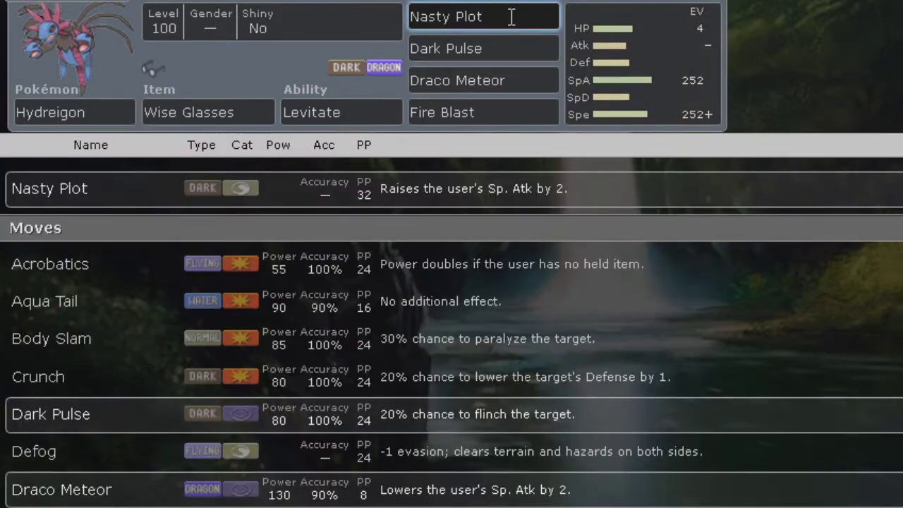
left_click(518, 78)
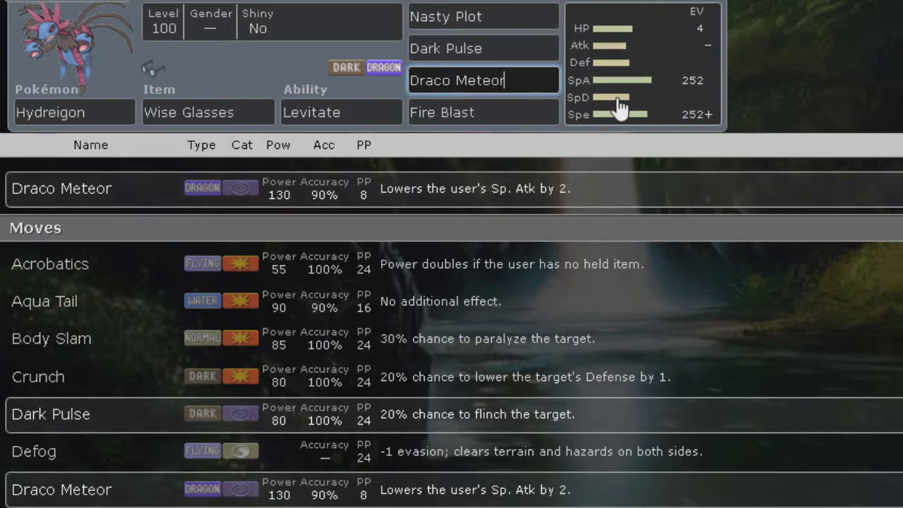
left_click(619, 107)
left_click(486, 14)
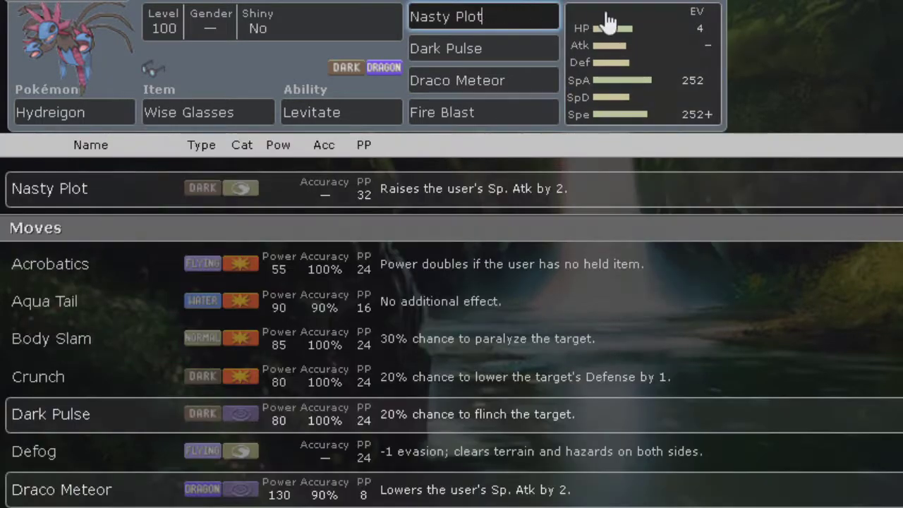
left_click(619, 73)
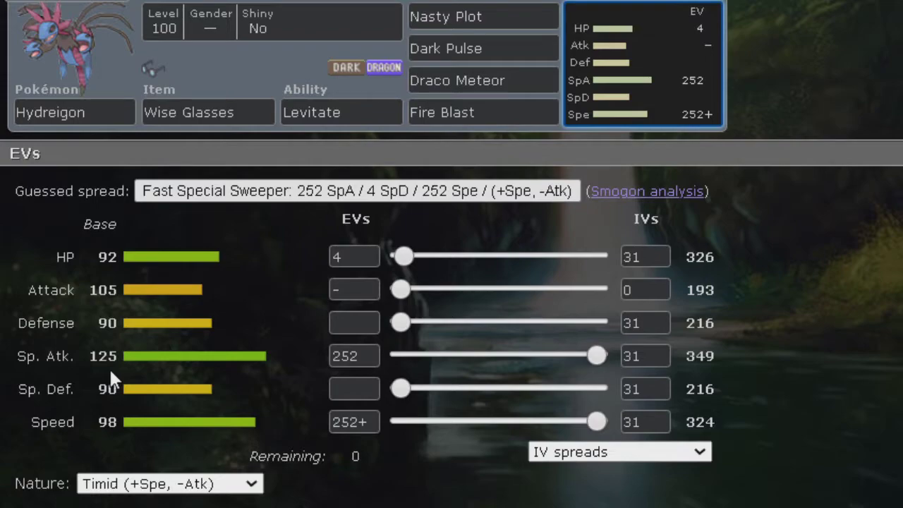
- Check Fire Blast's power, accuracy and effect against the special set's EV spread
left_click(498, 110)
left_click(645, 85)
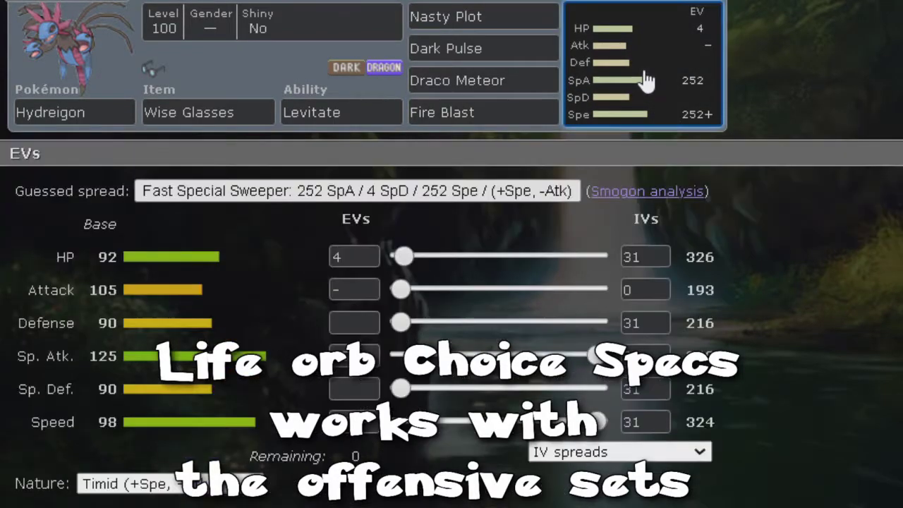
left_click(496, 107)
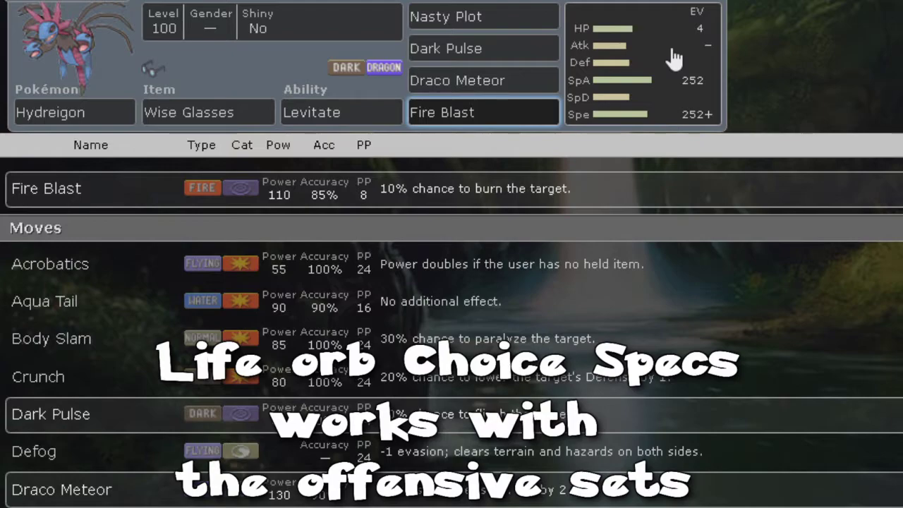
left_click(645, 79)
- Replace Fire Blast with Superpower in Hydreigon's fourth move slot
left_click(536, 118)
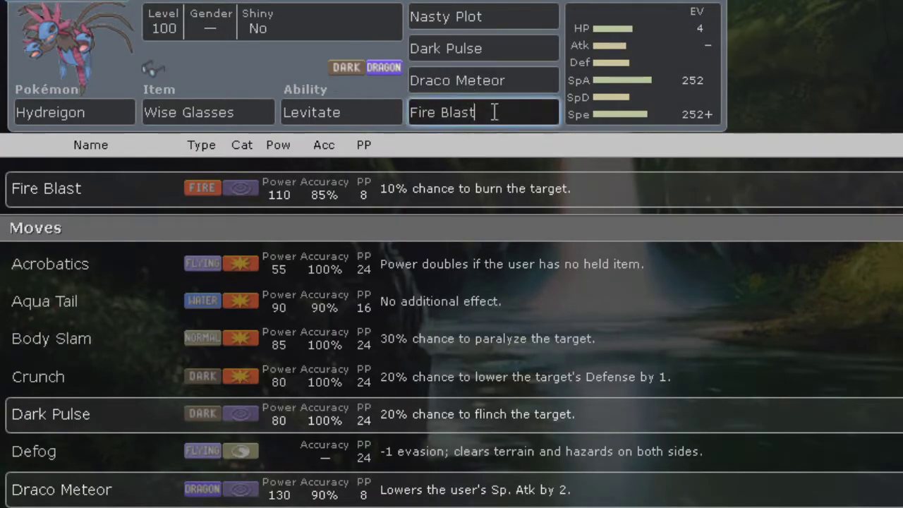
key("BackSpace")
key("BackSpace")
key("BackSpace")
key("BackSpace")
key("BackSpace")
key("BackSpace")
key("BackSpace")
key("BackSpace")
key("BackSpace")
key("BackSpace")
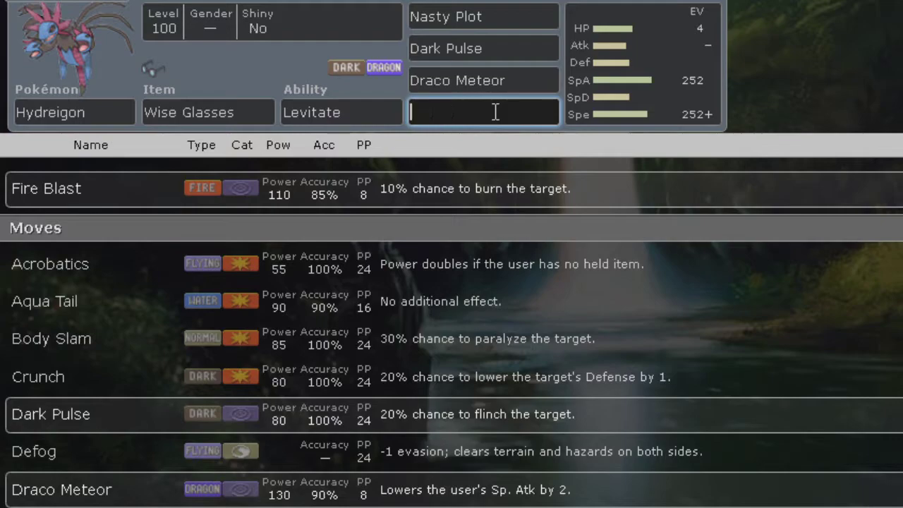
type("super")
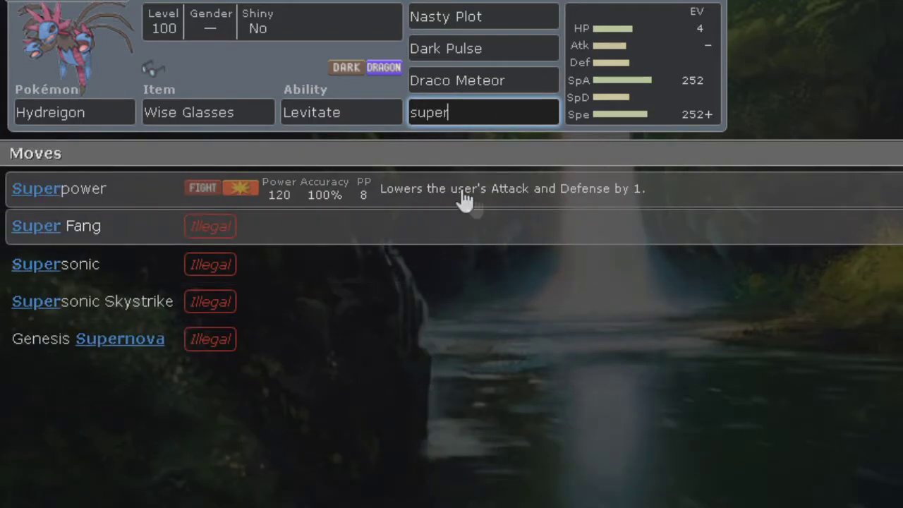
left_click(464, 201)
- Review Draco Meteor's and Superpower's details together with the EVs, IVs and nature of the special set
left_click(545, 86)
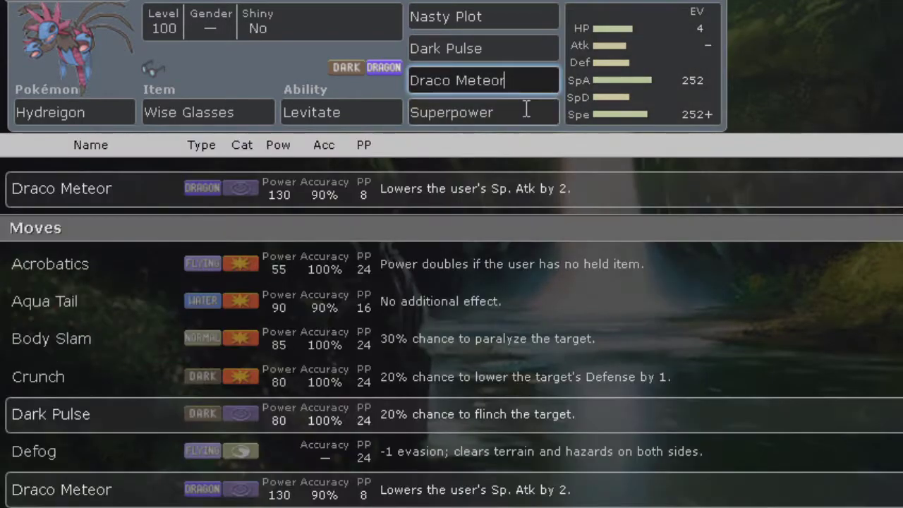
left_click(525, 111)
left_click(635, 77)
left_click(523, 109)
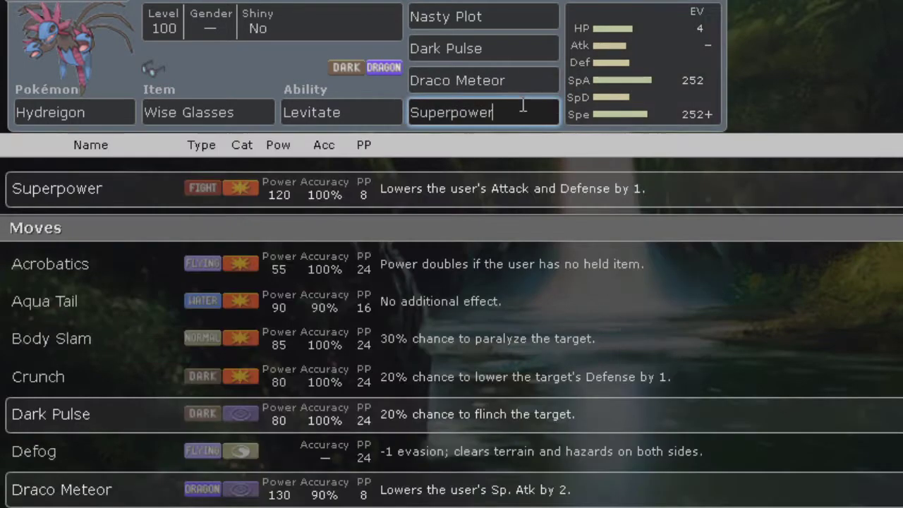
left_click(639, 78)
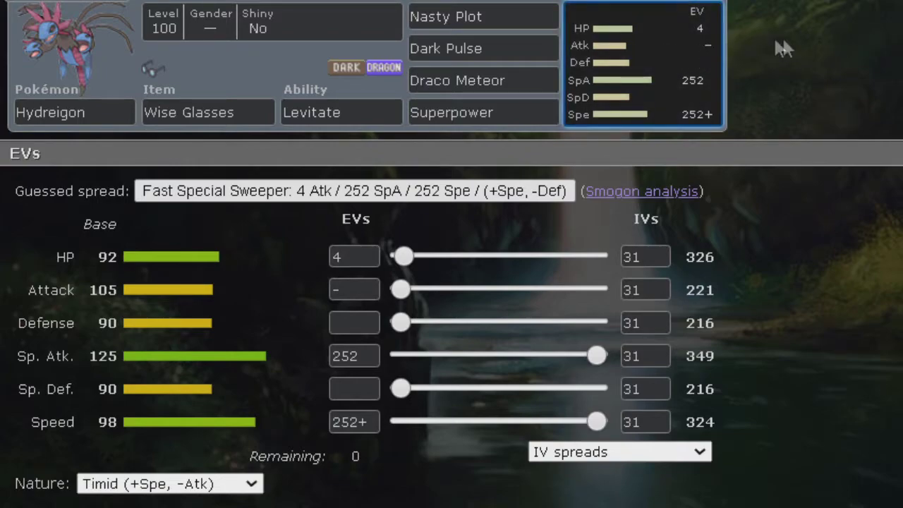
left_click(514, 120)
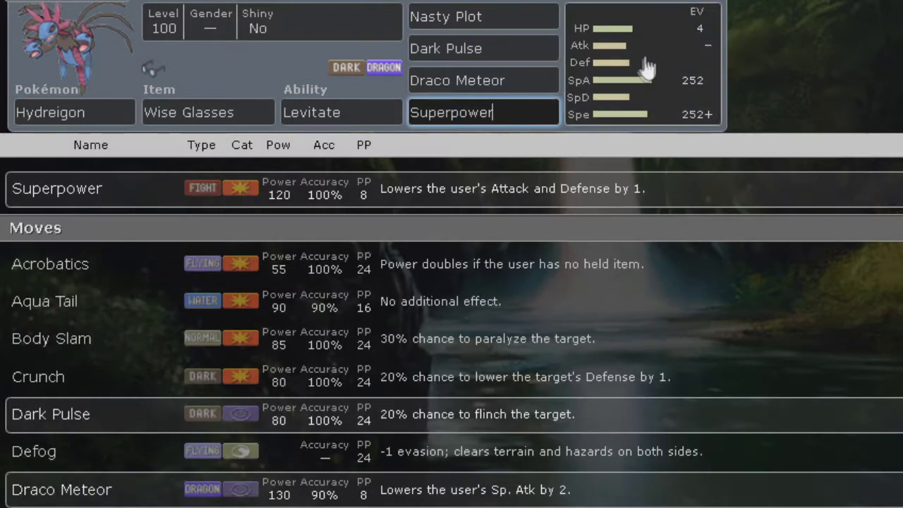
left_click(644, 67)
left_click(529, 103)
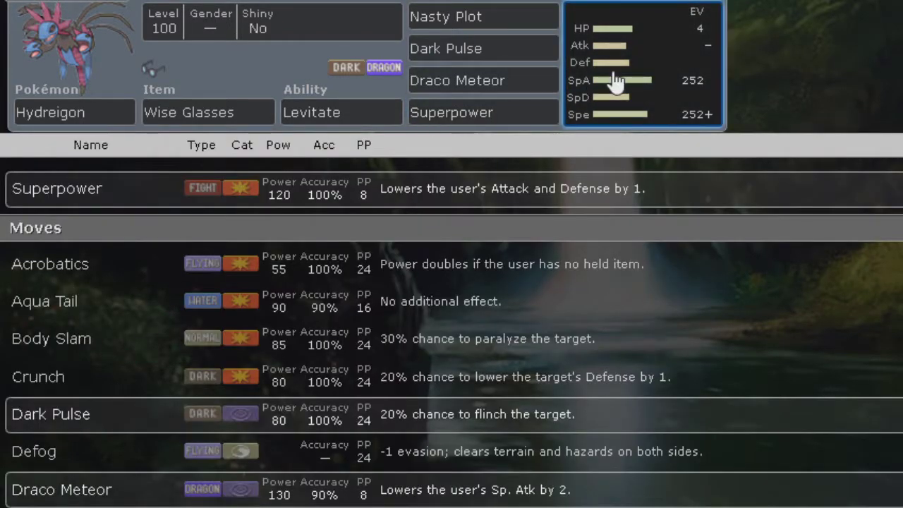
left_click(604, 81)
left_click(516, 104)
left_click(627, 81)
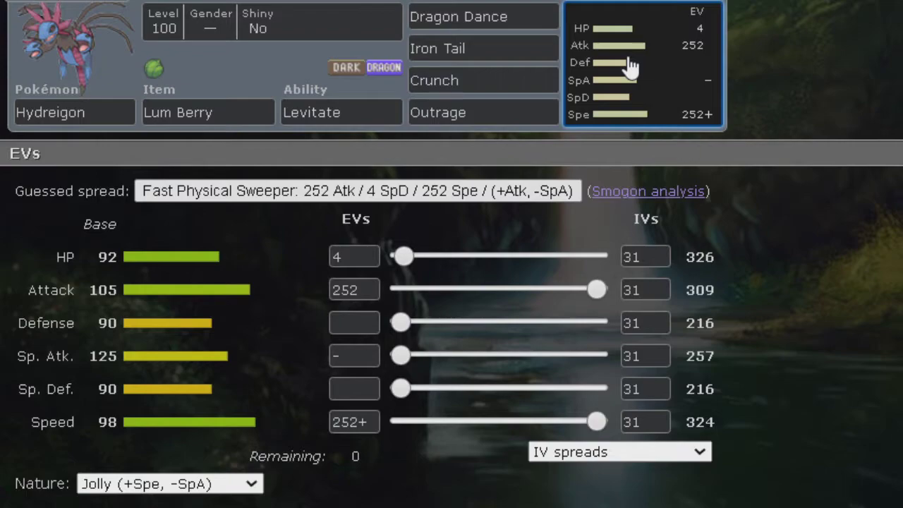
- Examine Iron Tail's power, accuracy and effect alongside the EV spread and nature of the Dragon Dance set
left_click(534, 48)
left_click(638, 61)
left_click(540, 49)
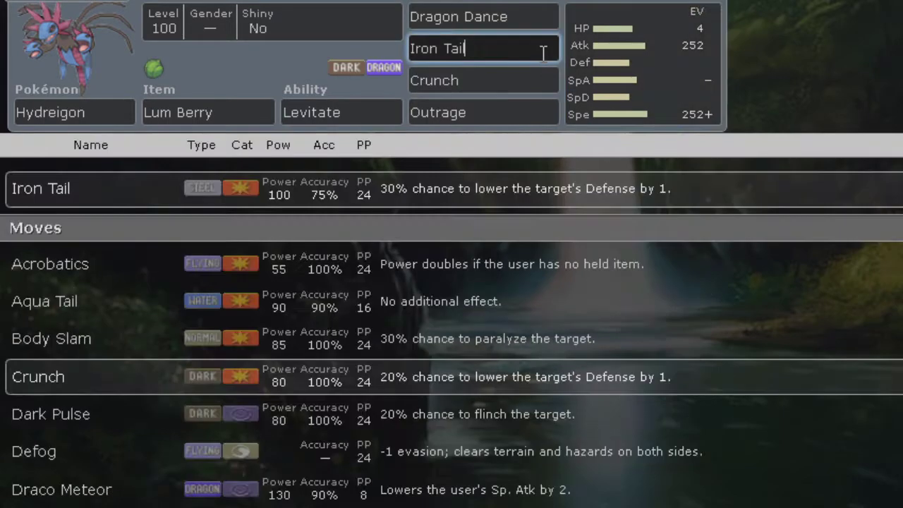
left_click(626, 66)
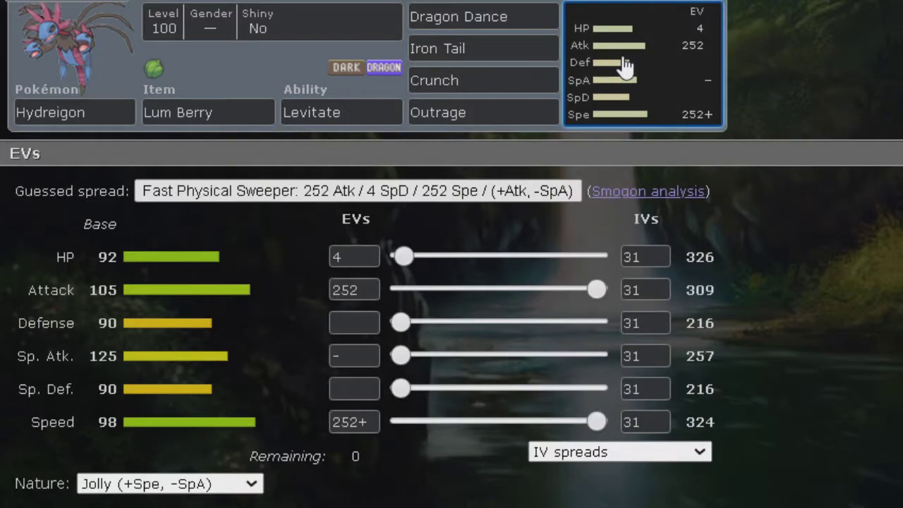
left_click(545, 47)
left_click(665, 56)
left_click(521, 48)
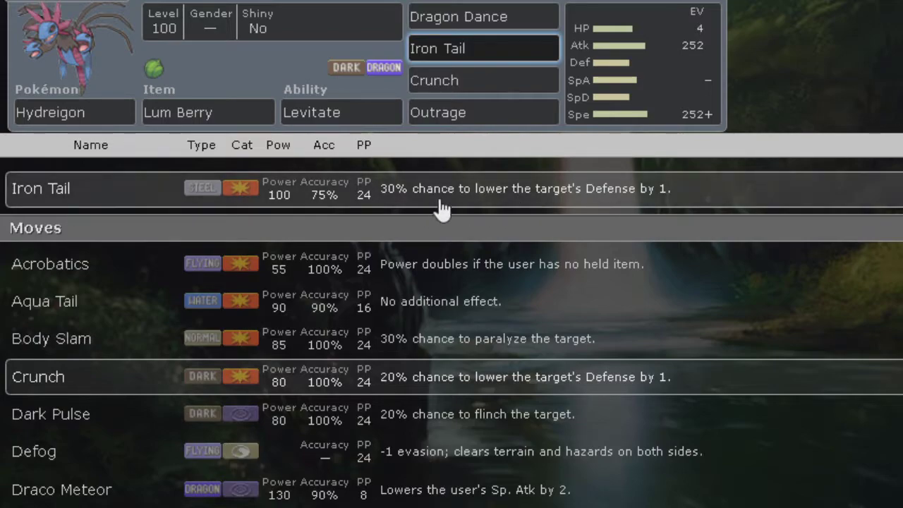
left_click(668, 73)
left_click(504, 51)
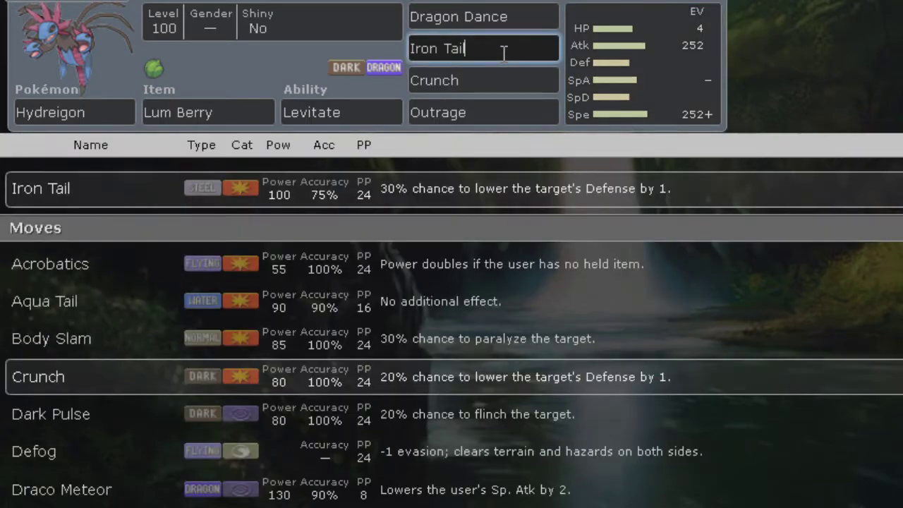
left_click(615, 62)
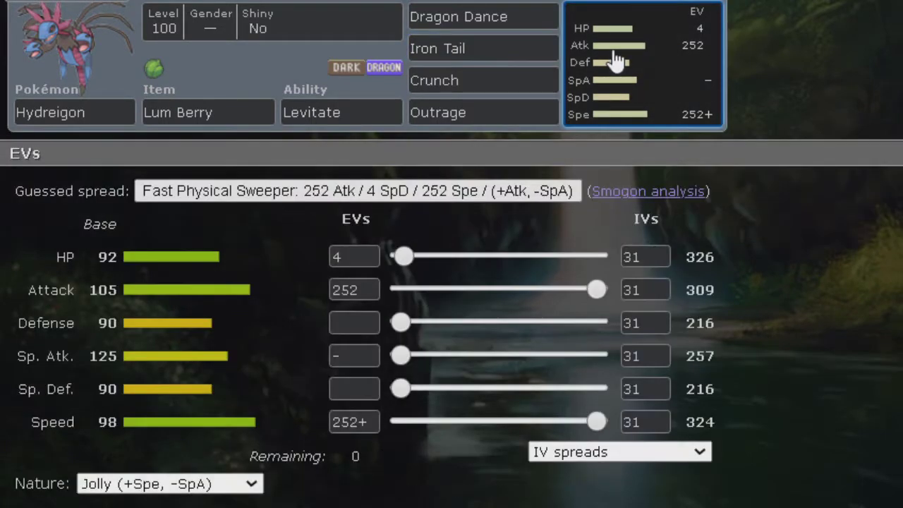
left_click(465, 48)
left_click(674, 85)
- Compare Crunch with Iron Tail on the Dragon Dance set, checking their power, accuracy and effects
left_click(514, 77)
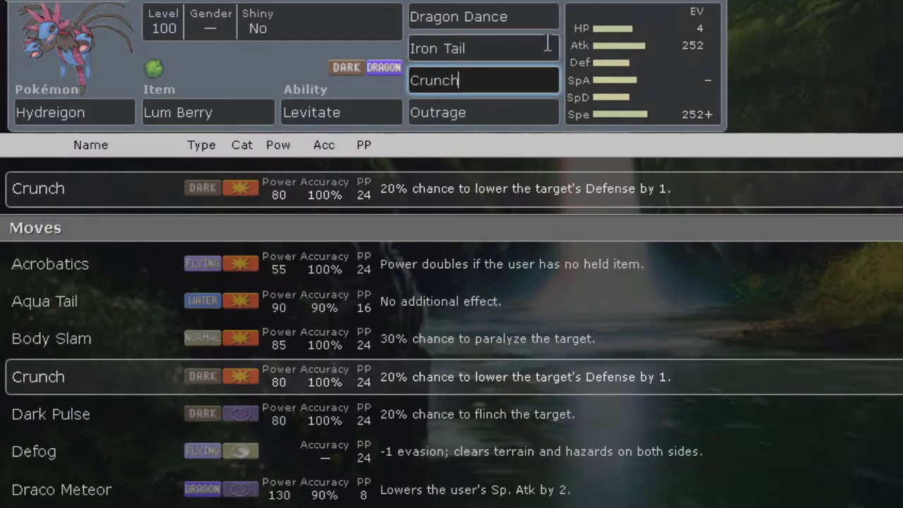
left_click(548, 45)
left_click(625, 61)
left_click(528, 80)
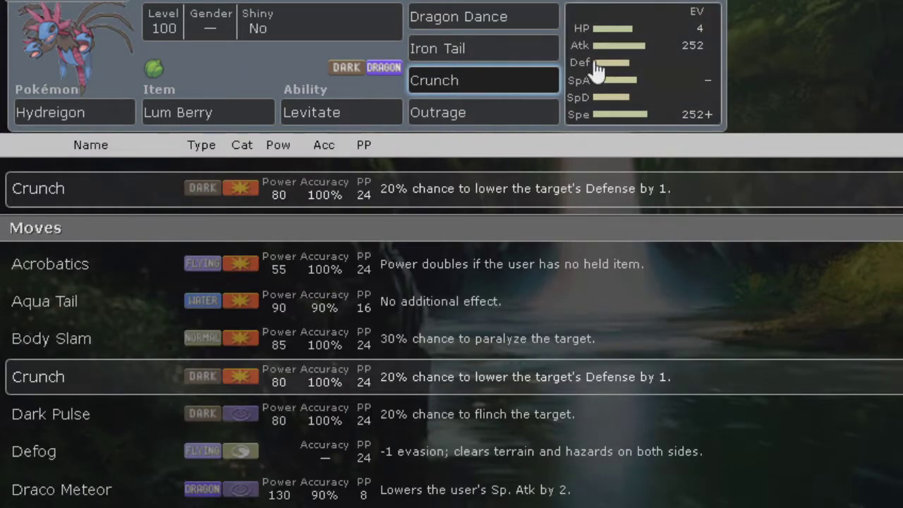
- Check Outrage's power, accuracy and effect on the Dragon Dance set, together with the set's EV spread
left_click(550, 113)
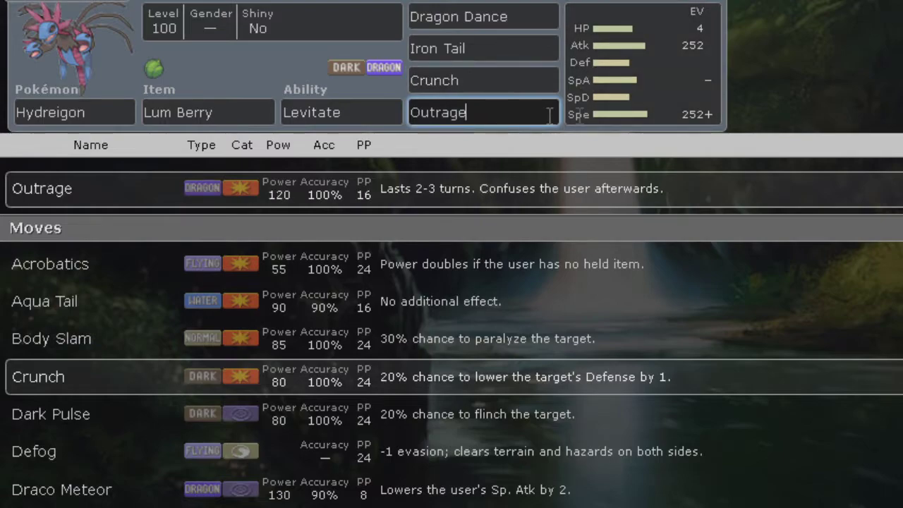
left_click(677, 101)
left_click(528, 105)
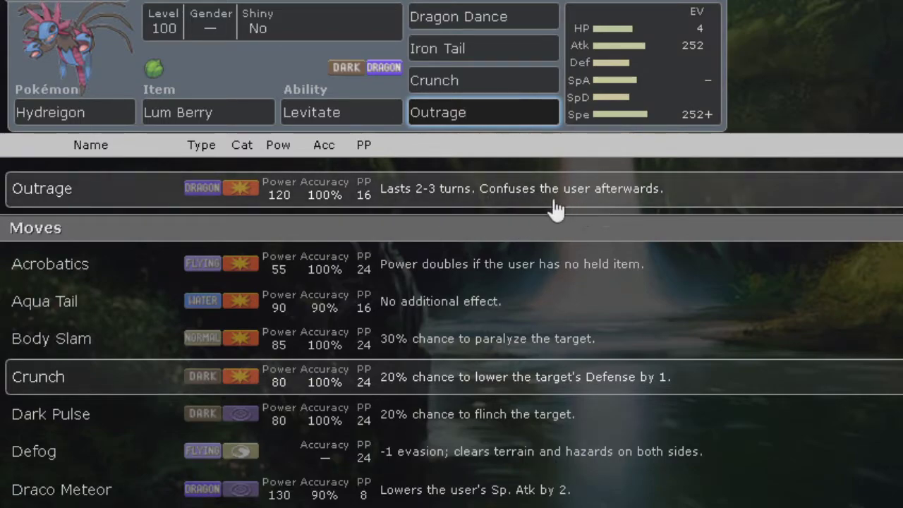
left_click(641, 80)
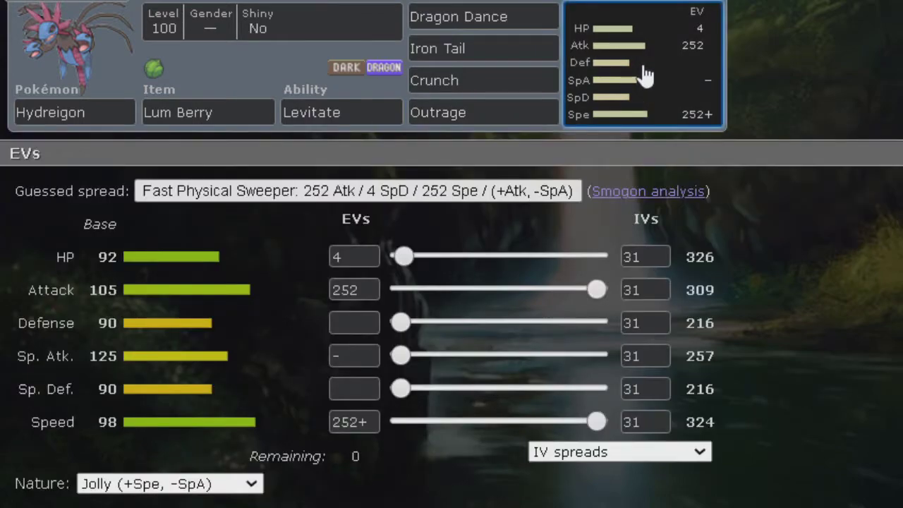
- Examine how Lum Berry's effect pairs with Outrage's drawback on the Dragon Dance set
left_click(536, 115)
left_click(236, 111)
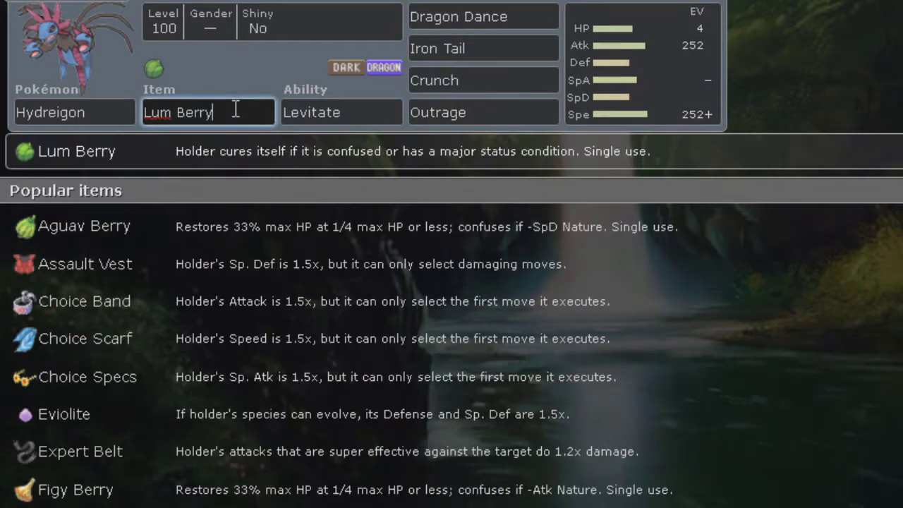
left_click(645, 68)
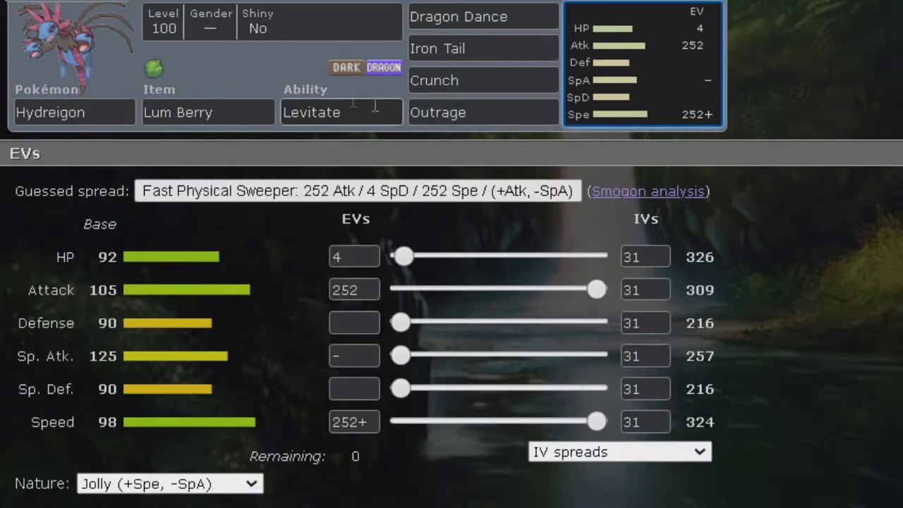
left_click(502, 115)
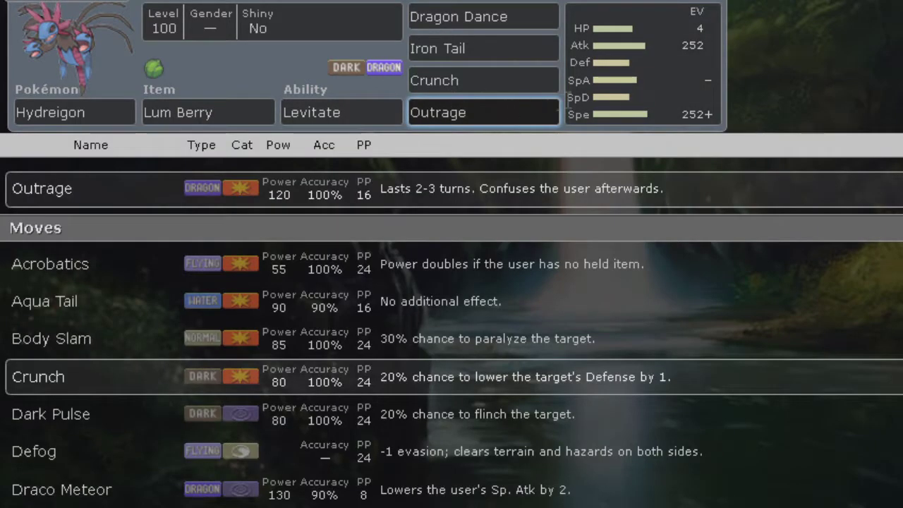
left_click(640, 68)
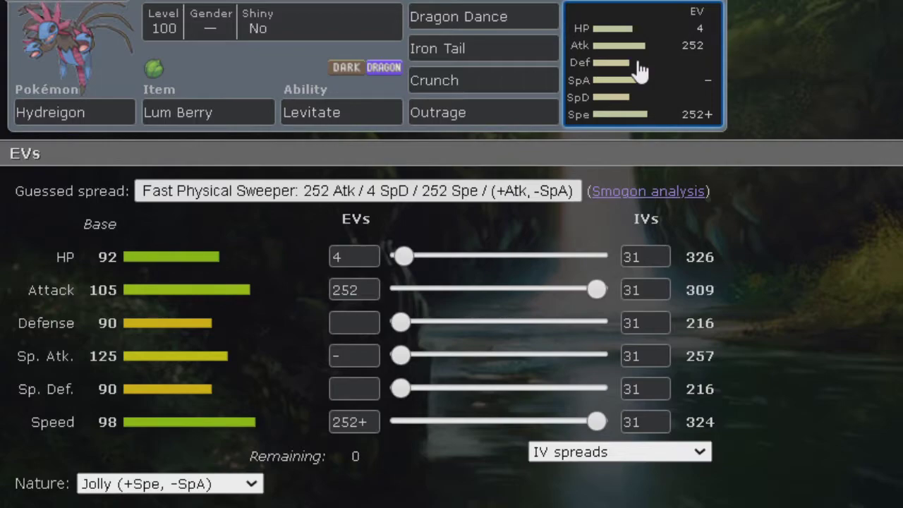
left_click(469, 111)
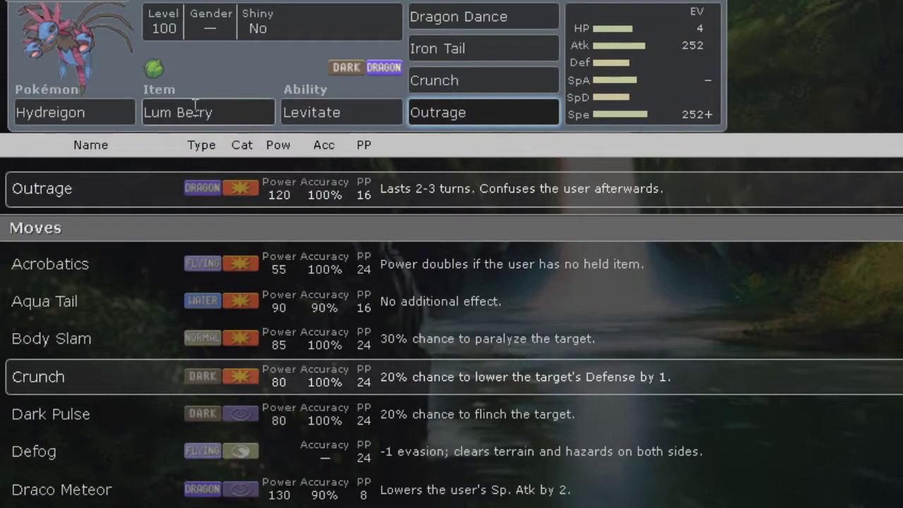
left_click(239, 113)
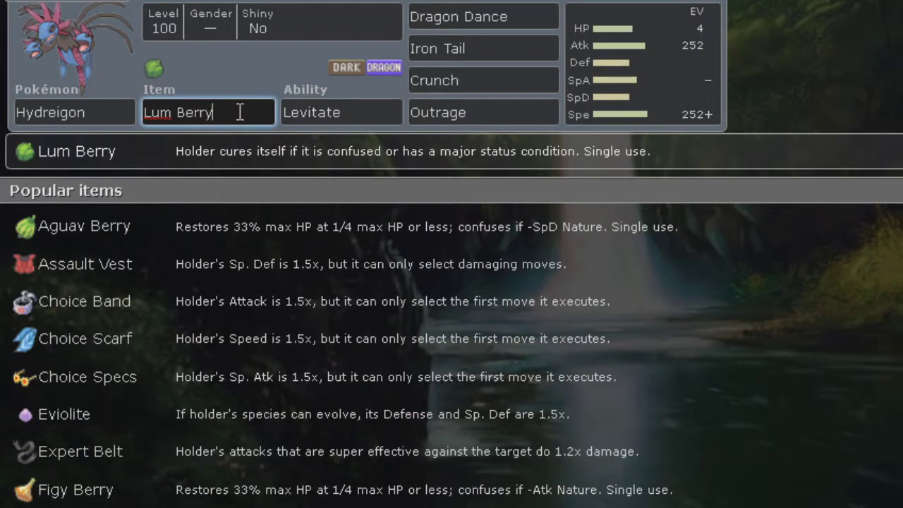
left_click(538, 107)
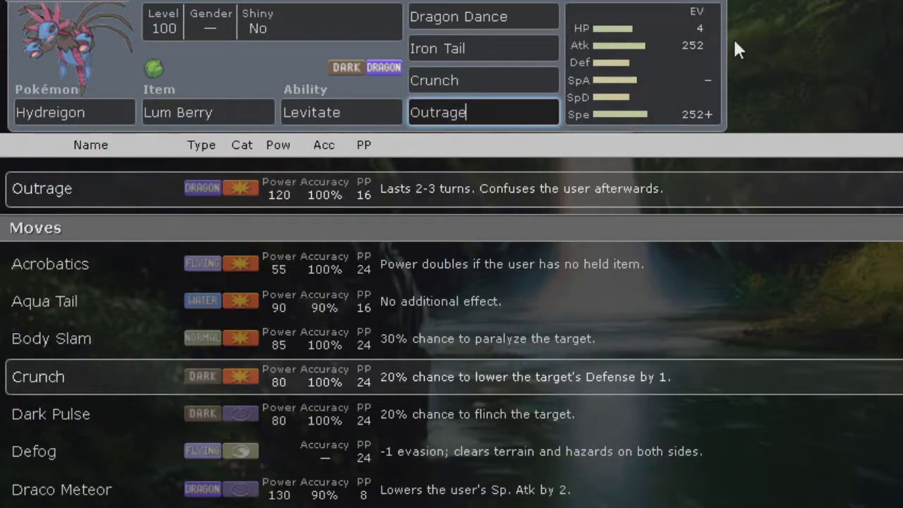
- Review the Dragon Dance set's EVs, IVs and nature alongside the Outrage move entry
left_click(698, 46)
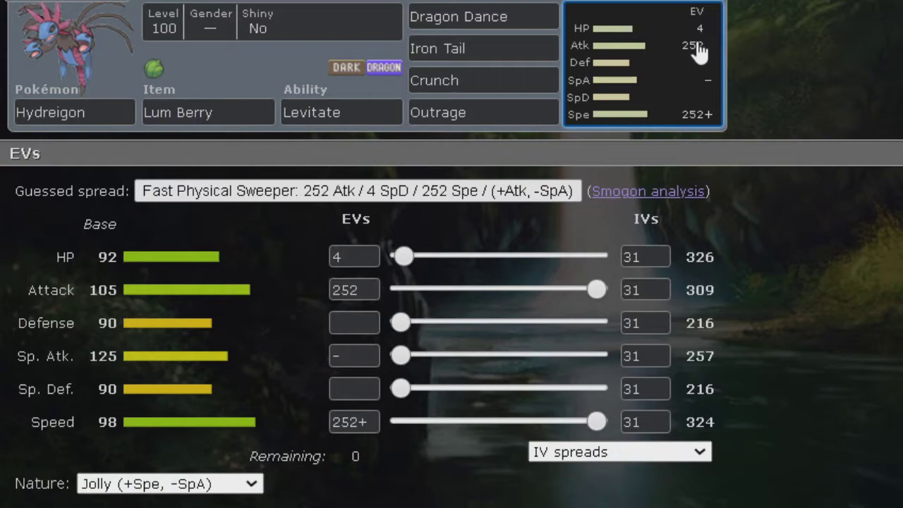
left_click(494, 111)
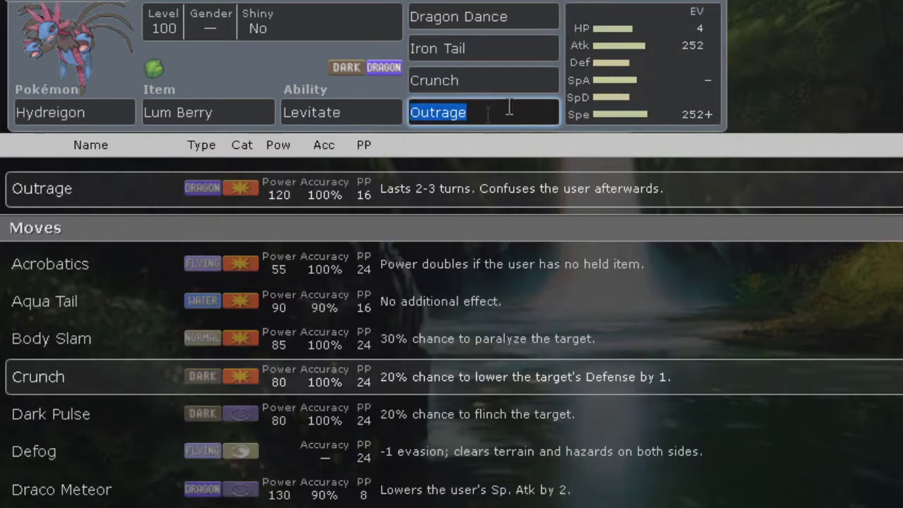
left_click(624, 71)
left_click(474, 112)
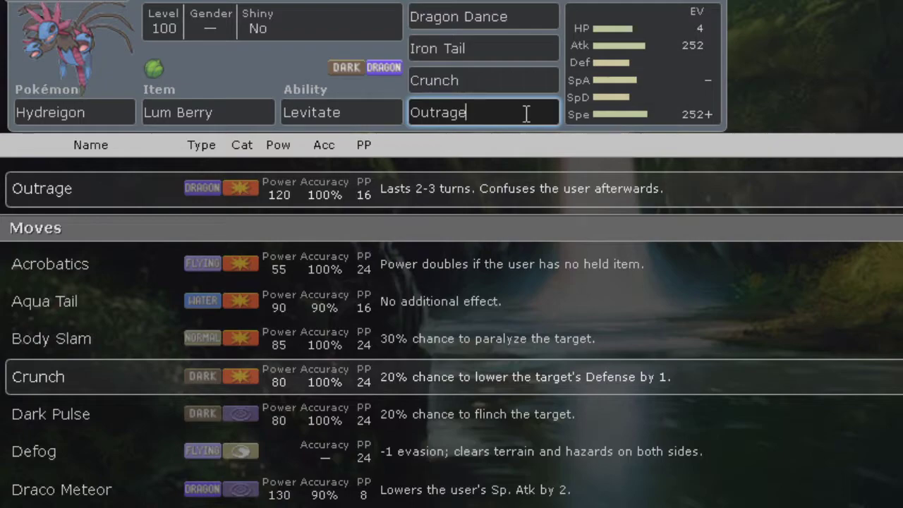
left_click(632, 64)
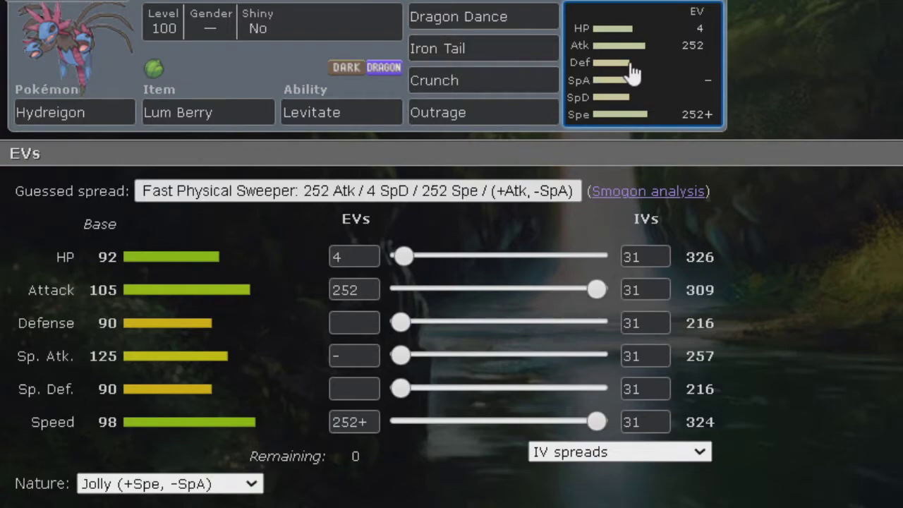
- Look through Hydreigon's available moves for physical coverage alternatives to Iron Tail in the second move slot
left_click(544, 40)
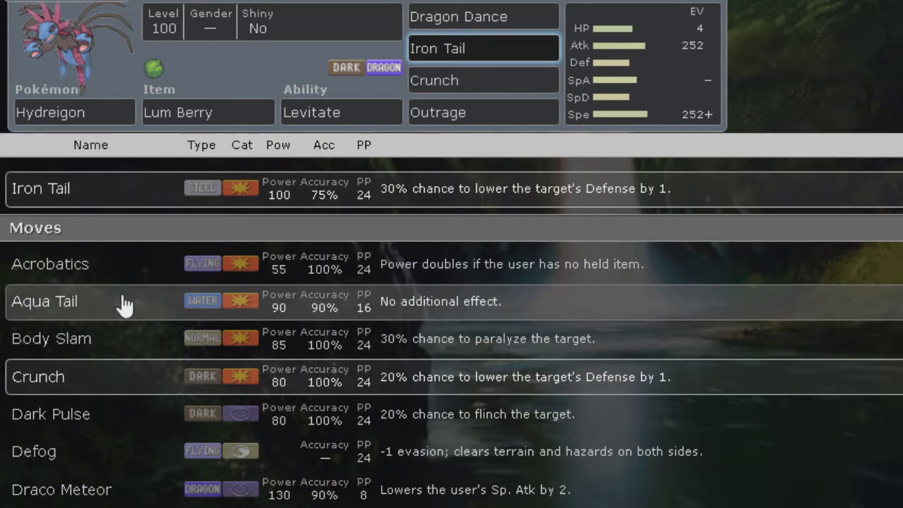
scroll(268, 304, "down", 3)
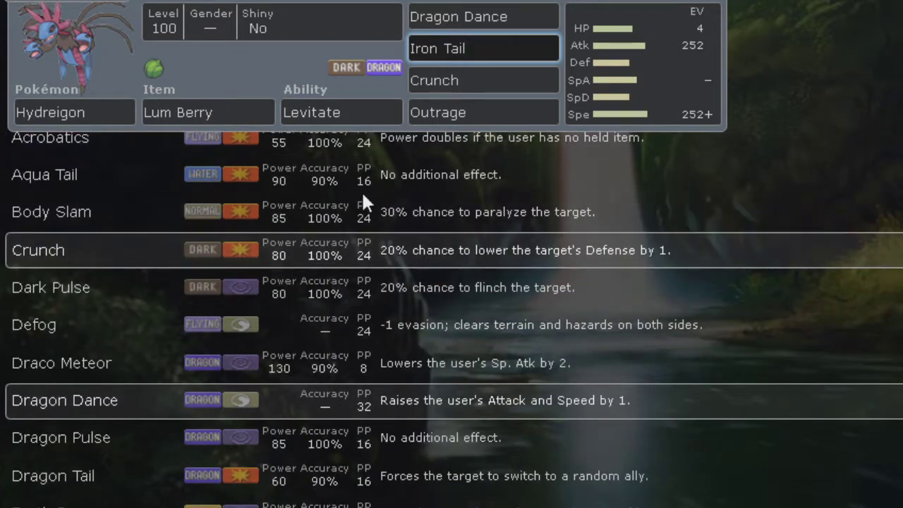
scroll(233, 249, "down", 3)
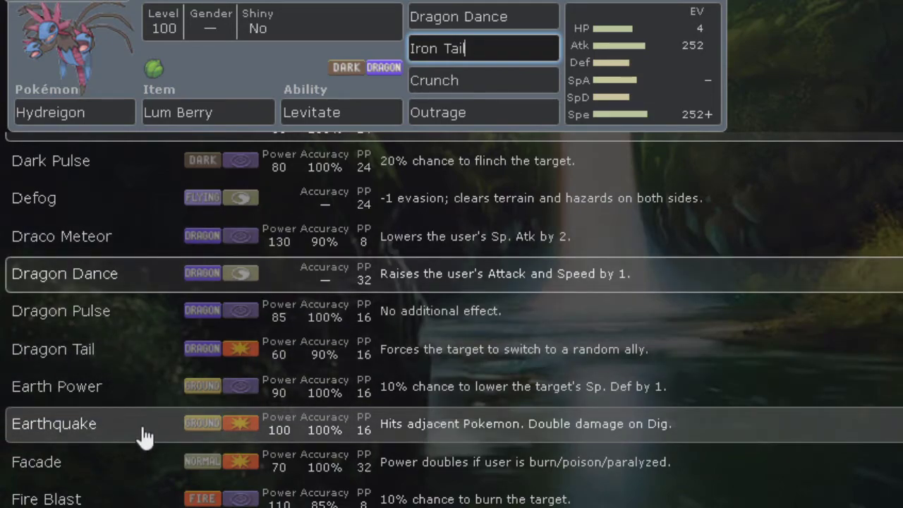
scroll(194, 423, "down", 3)
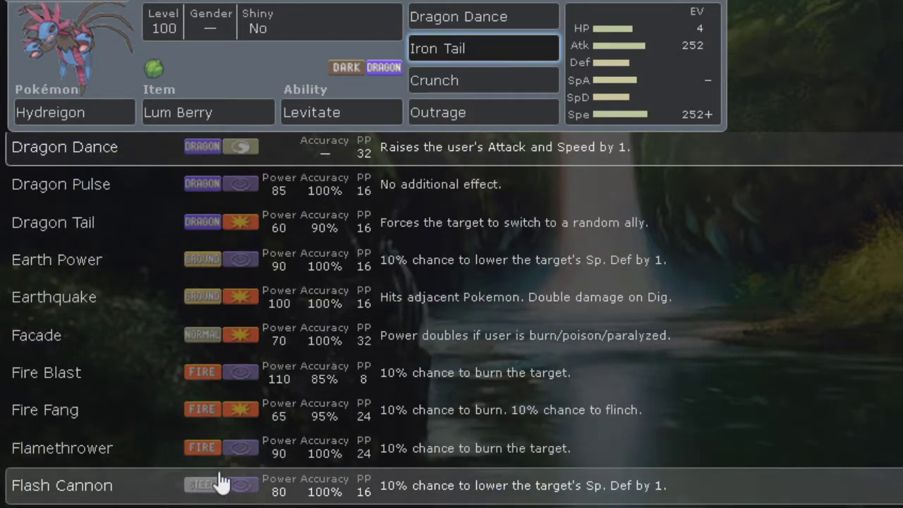
scroll(240, 480, "down", 3)
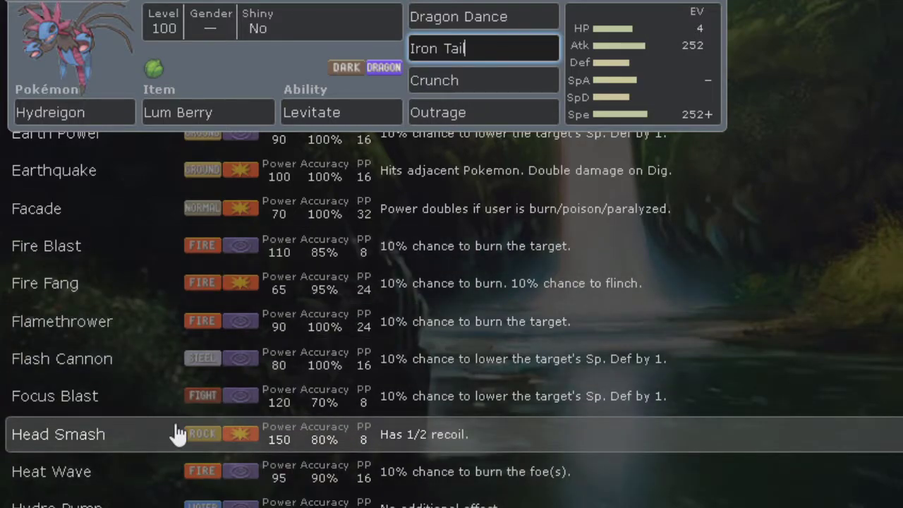
scroll(176, 434, "down", 3)
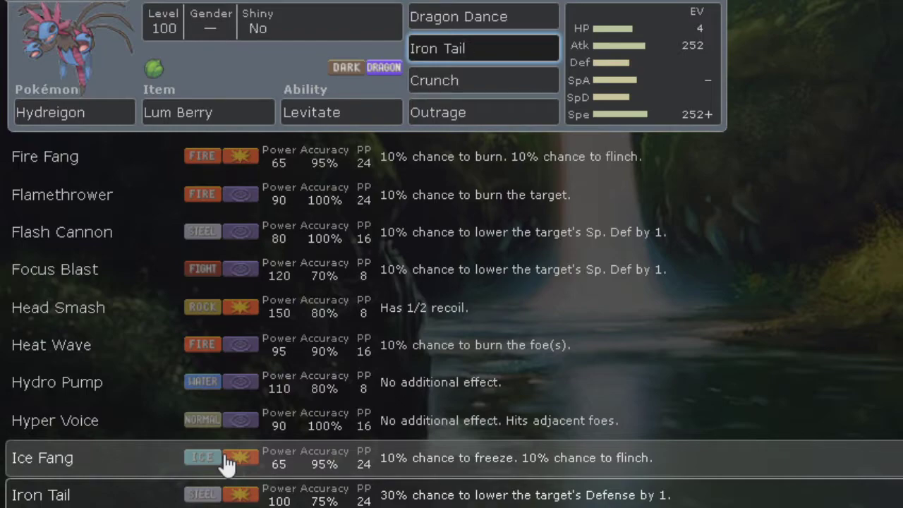
scroll(226, 462, "down", 3)
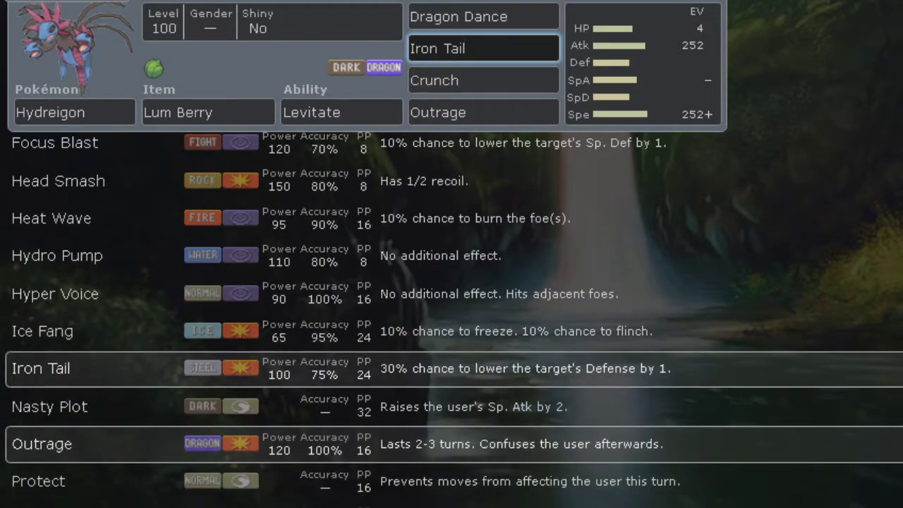
scroll(258, 393, "down", 3)
scroll(259, 394, "down", 9)
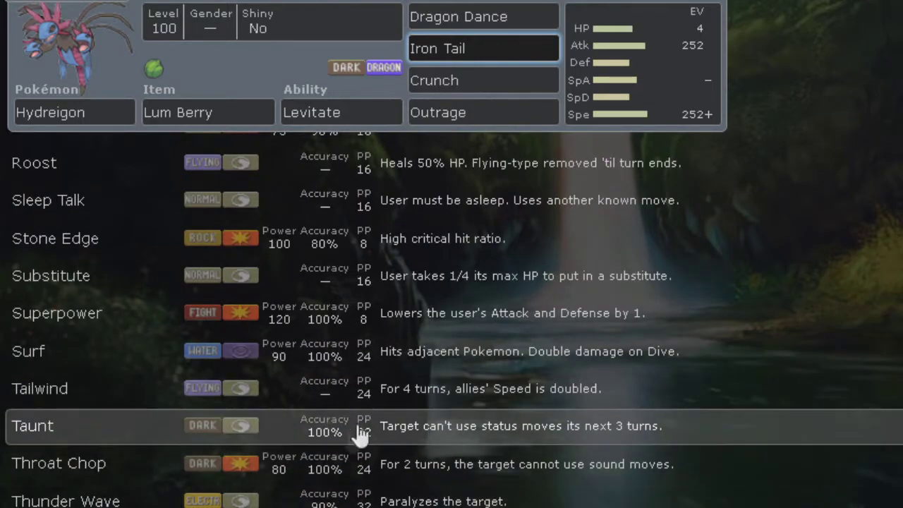
scroll(278, 484, "down", 3)
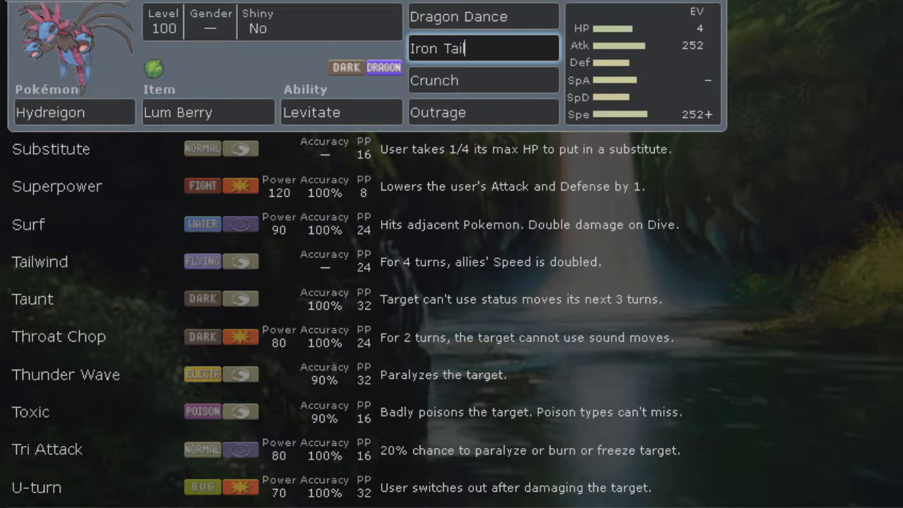
scroll(343, 438, "down", 3)
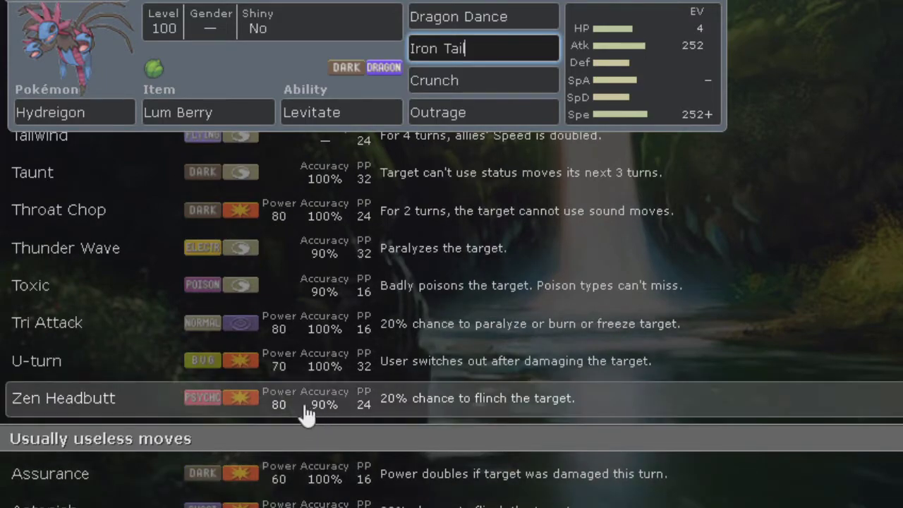
scroll(256, 416, "down", 4)
scroll(256, 416, "down", 3)
scroll(258, 424, "down", 15)
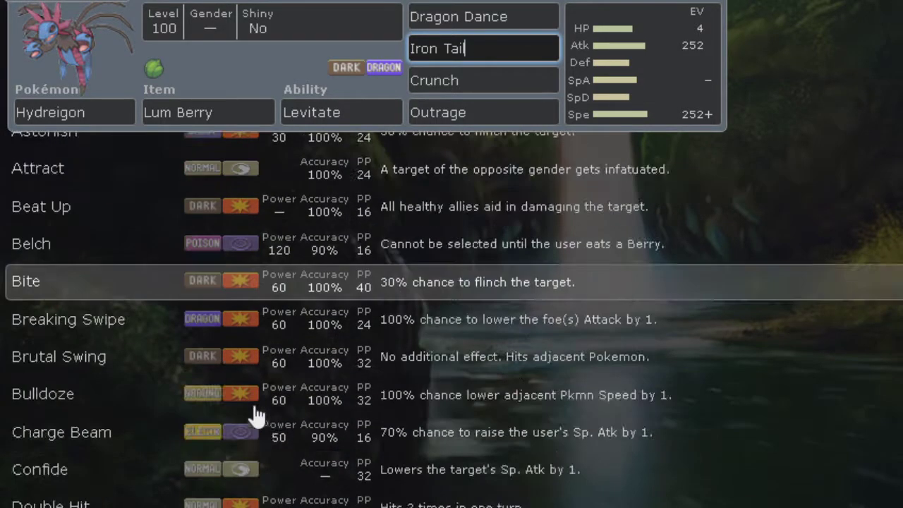
scroll(321, 391, "up", 20)
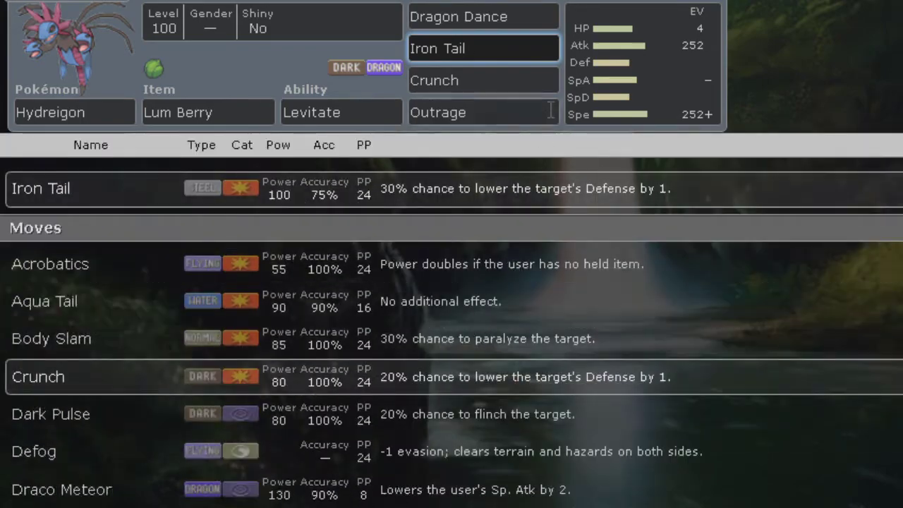
left_click(624, 37)
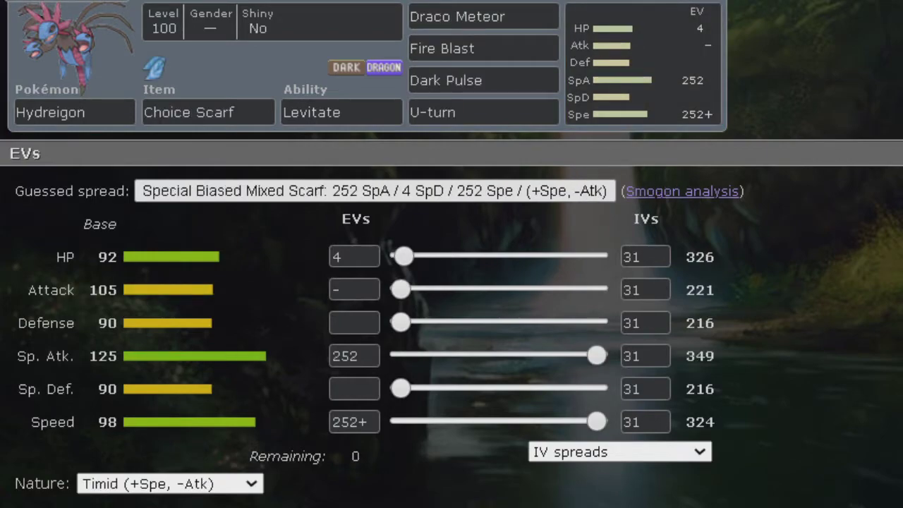
- Review the Choice Scarf Hydreigon set, checking its EVs and nature alongside Draco Meteor, Fire Blast, Dark Pulse and U-turn
left_click(656, 43)
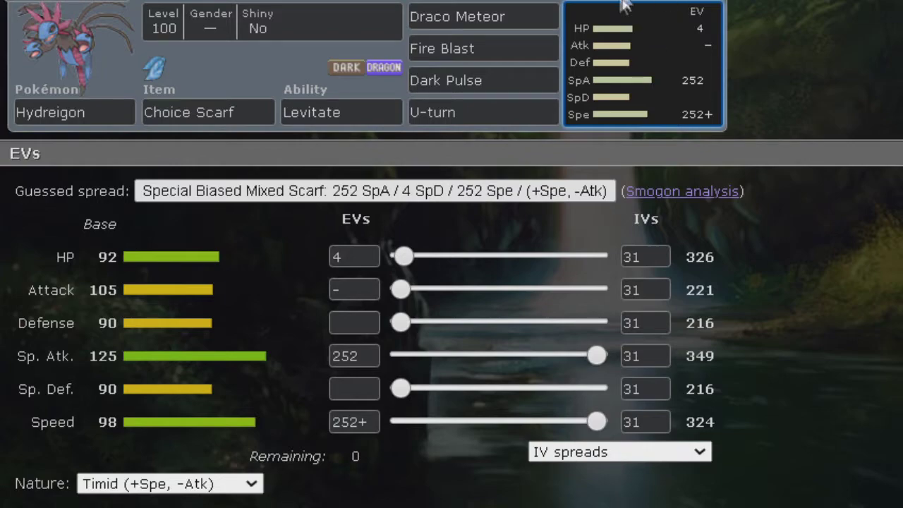
left_click(529, 16)
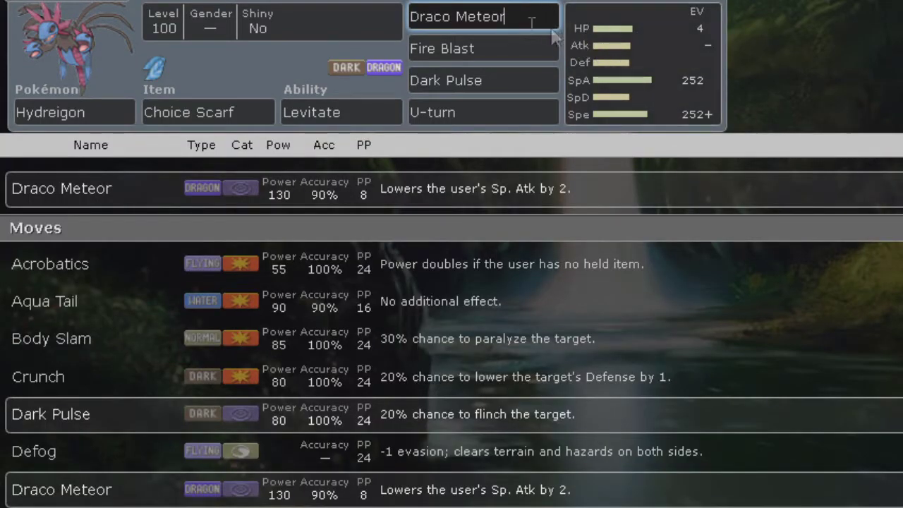
left_click(525, 90)
left_click(621, 80)
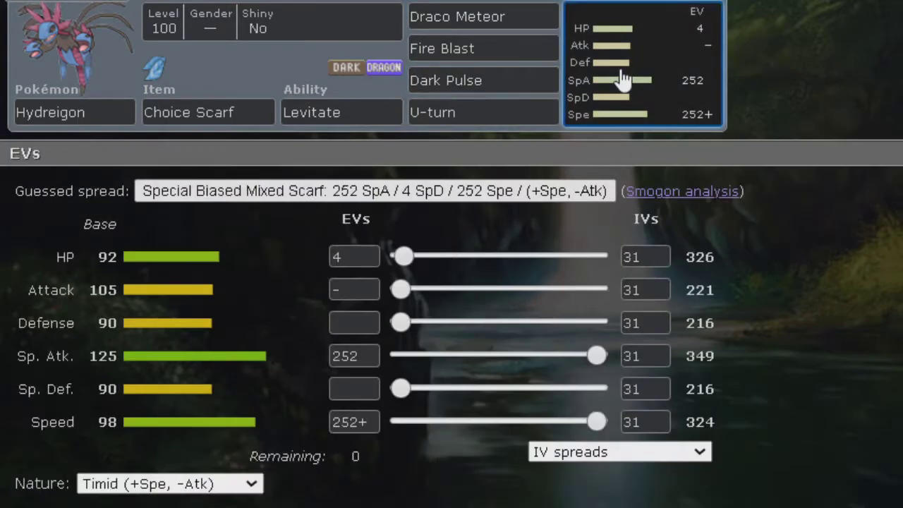
left_click(528, 44)
left_click(620, 90)
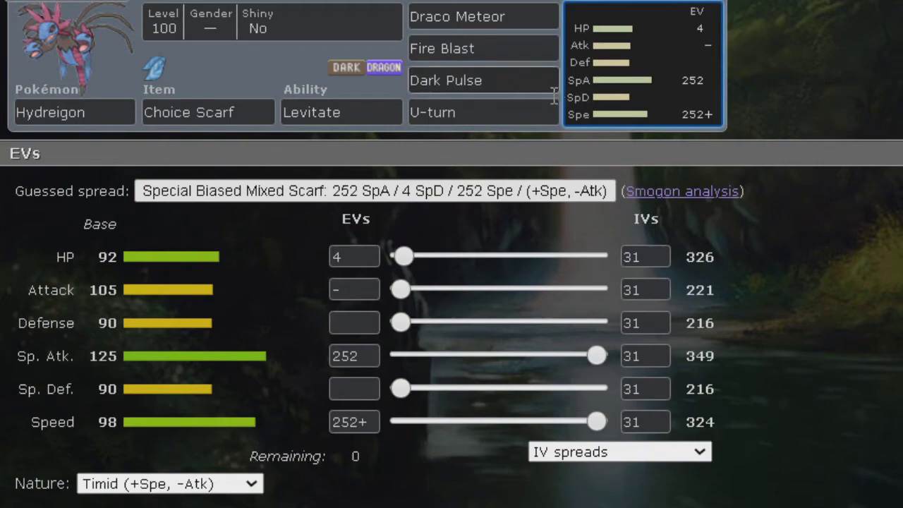
left_click(520, 110)
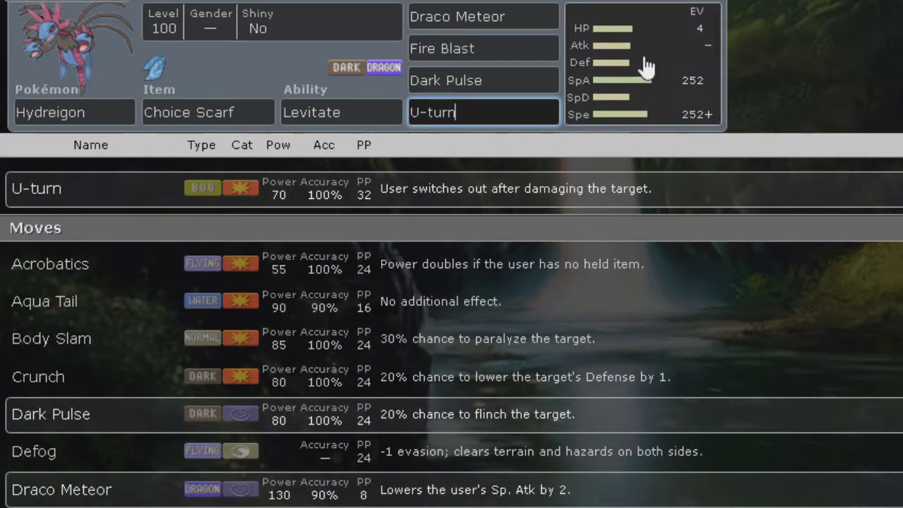
left_click(647, 66)
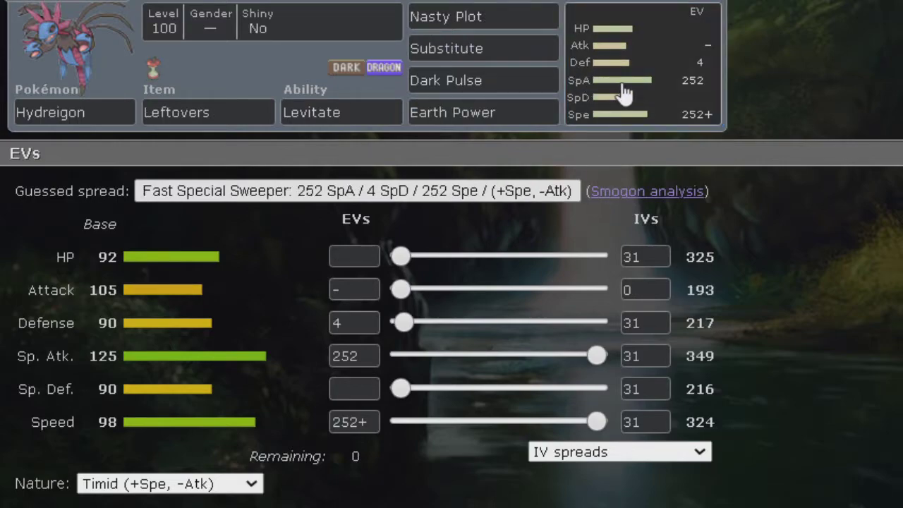
- Compare the Nasty Plot and Substitute move entries on the Leftovers Hydreigon set
left_click(654, 77)
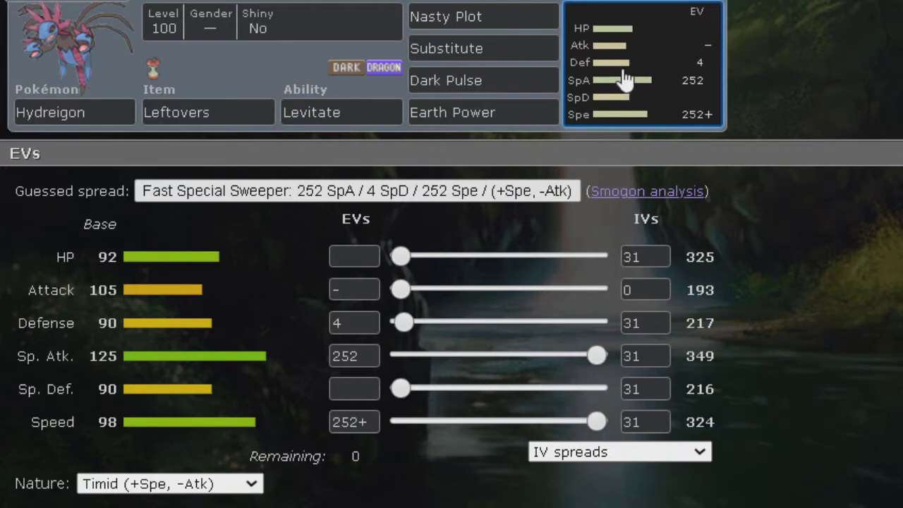
left_click(527, 48)
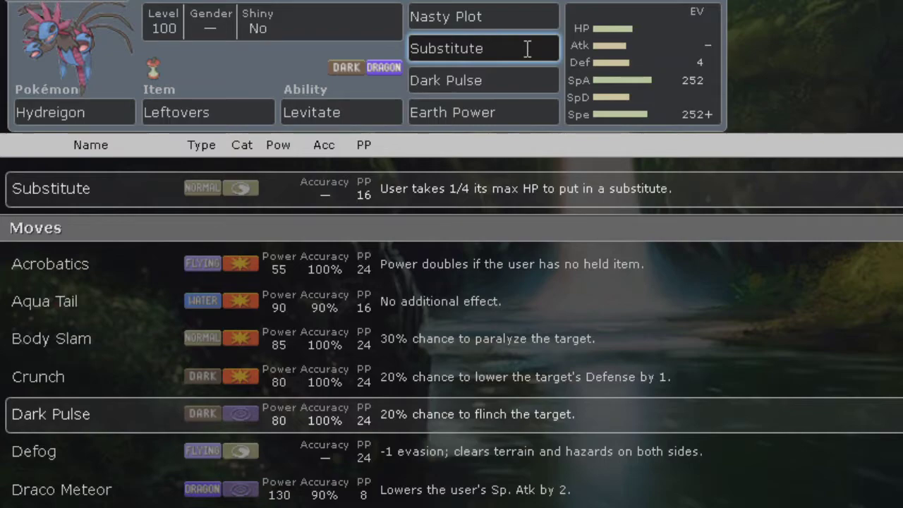
left_click(509, 15)
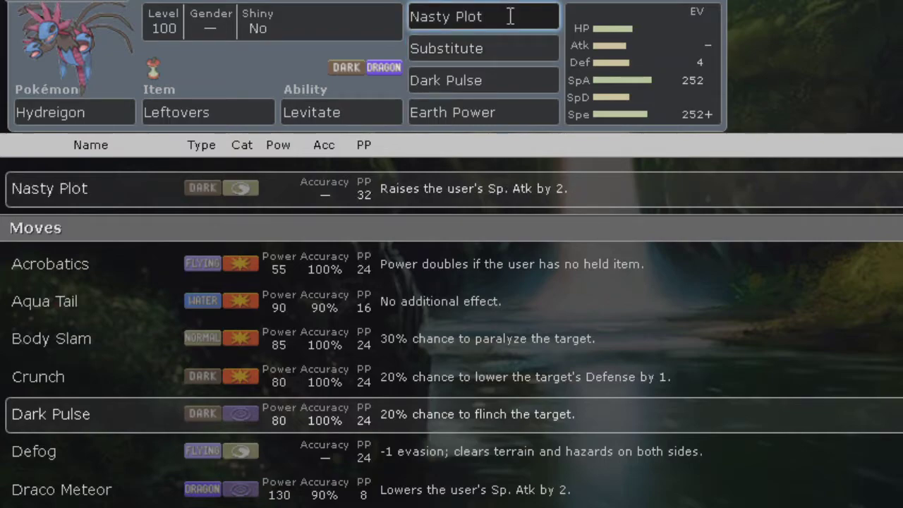
left_click(507, 47)
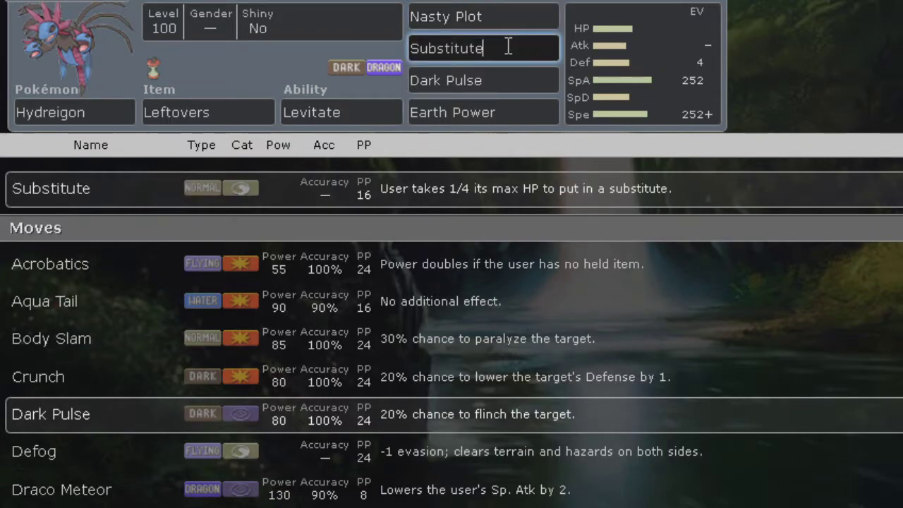
left_click(502, 13)
left_click(529, 50)
left_click(522, 15)
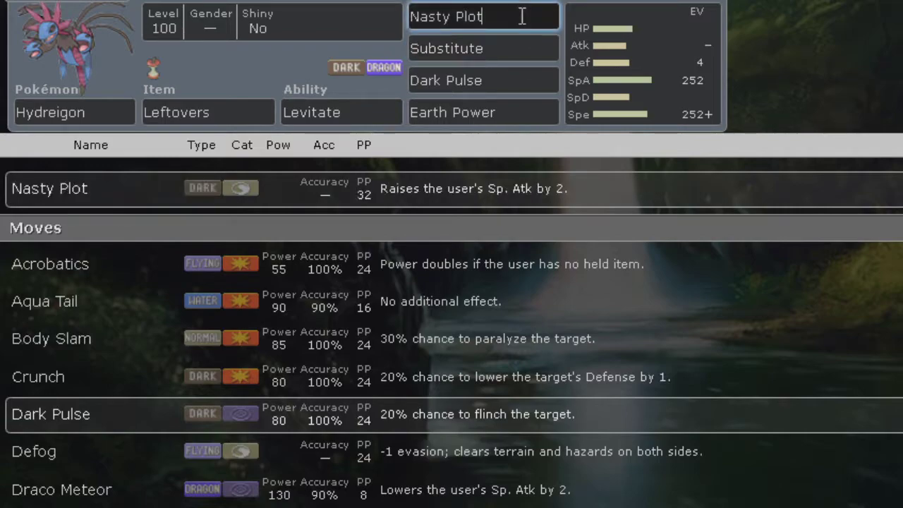
- Review the Substitute Nasty Plot set's EVs, IVs and nature alongside its two setup moves
left_click(587, 62)
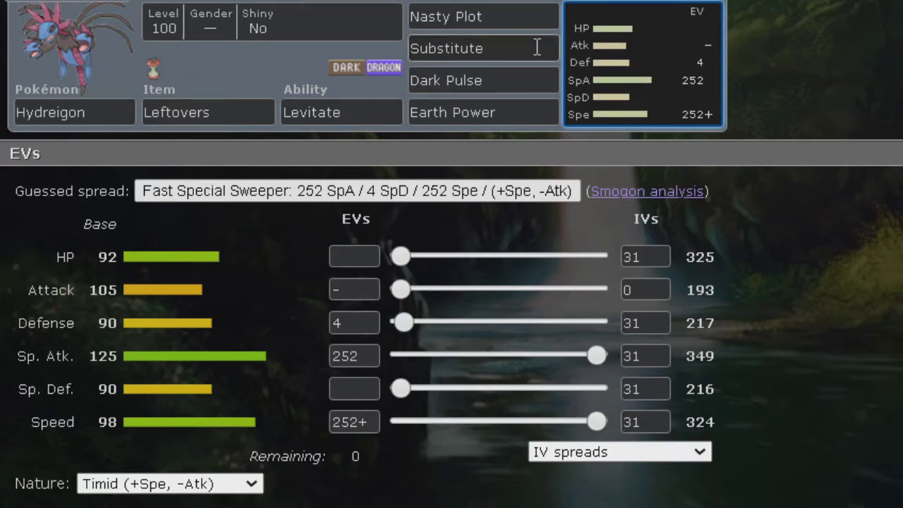
left_click(506, 18)
left_click(506, 42)
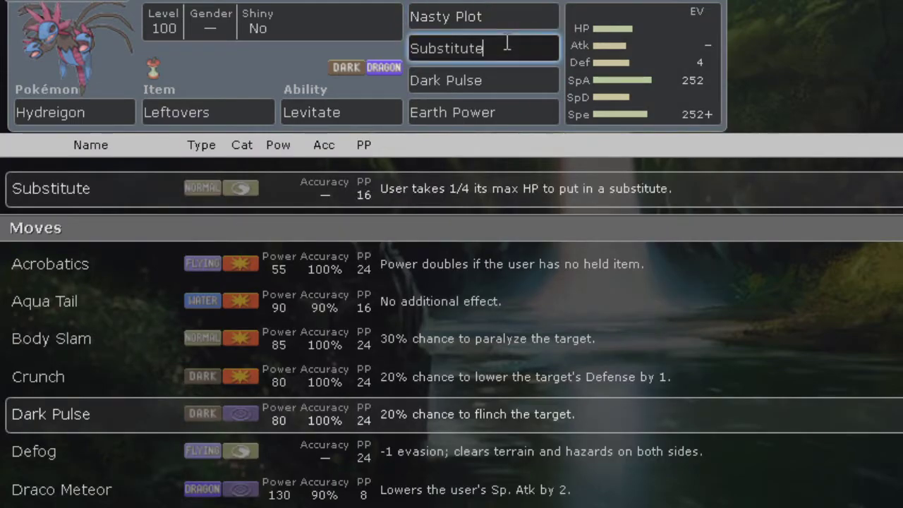
left_click(618, 50)
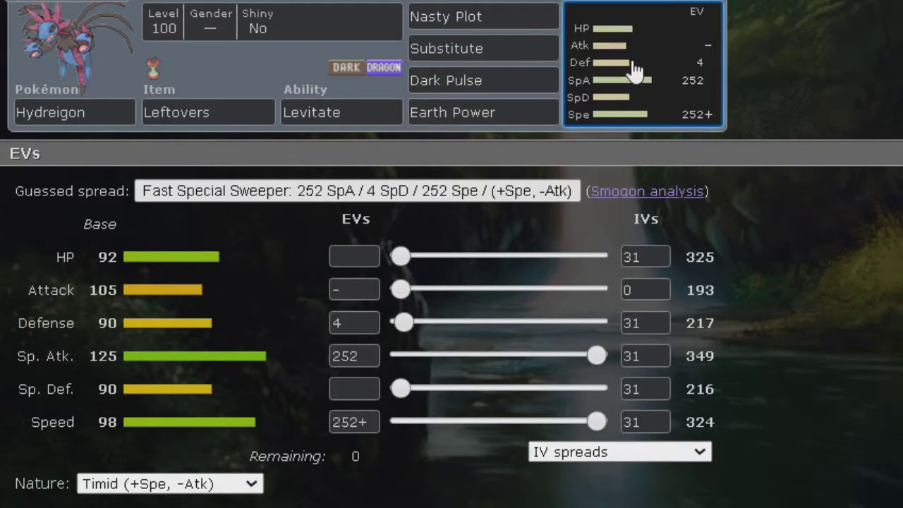
left_click(275, 495)
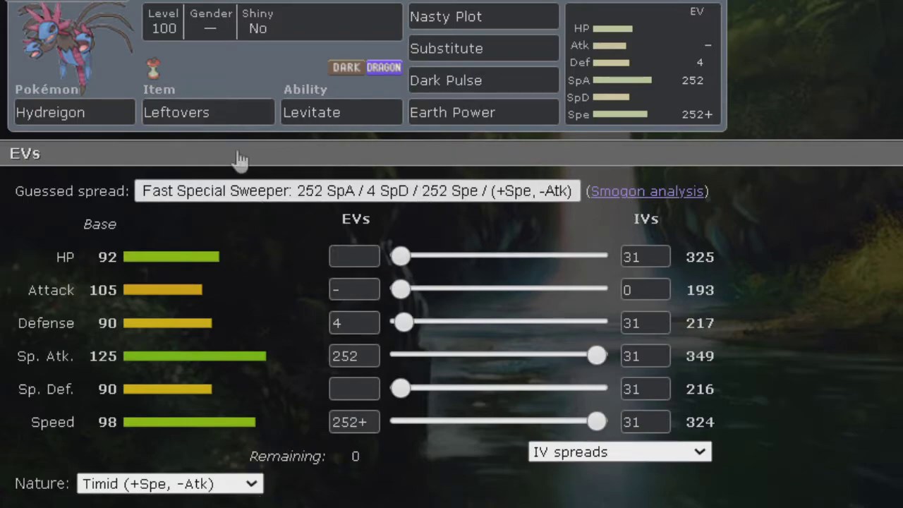
left_click(608, 42)
- Look through Hydreigon's available moves for coverage alternatives to Earth Power in the fourth move slot
left_click(529, 113)
scroll(343, 292, "down", 20)
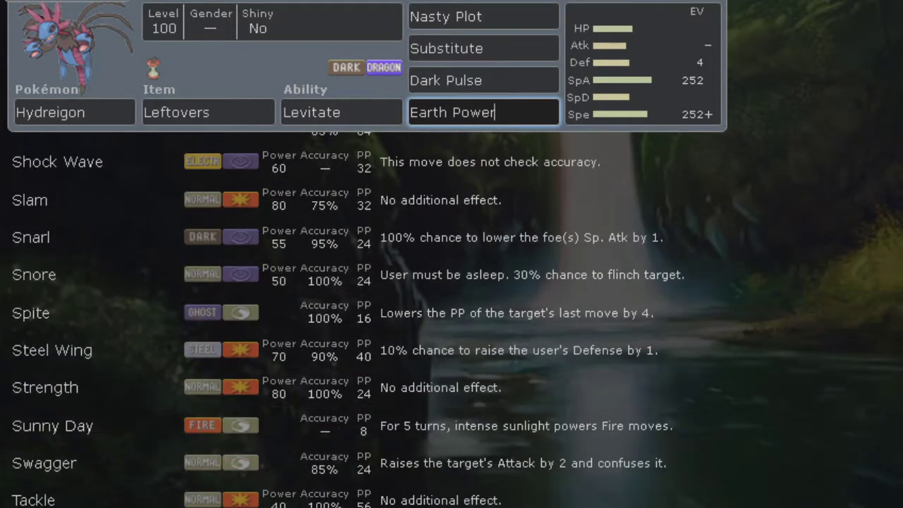
scroll(119, 419, "up", 2)
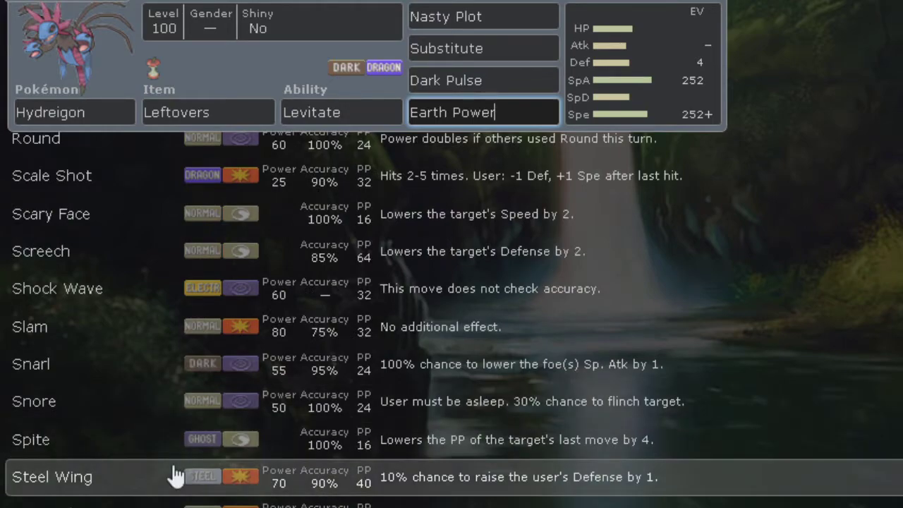
scroll(102, 476, "up", 3)
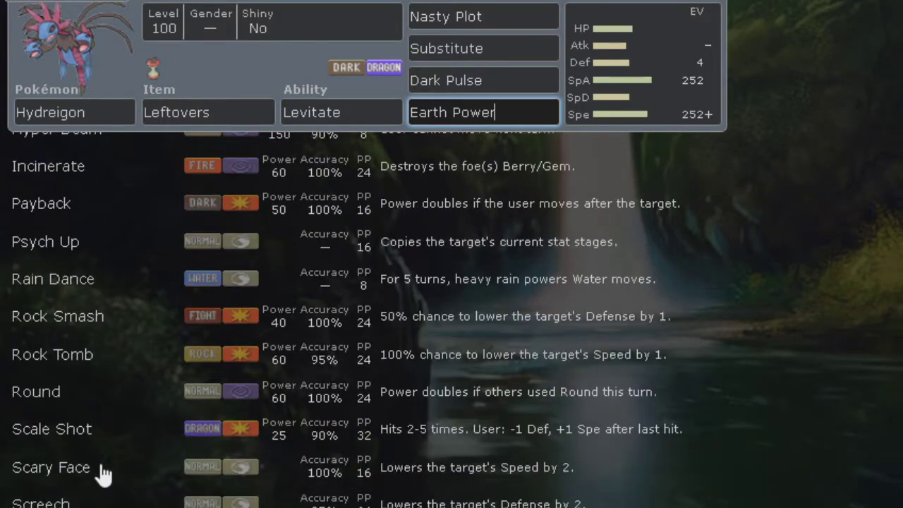
scroll(86, 359, "up", 3)
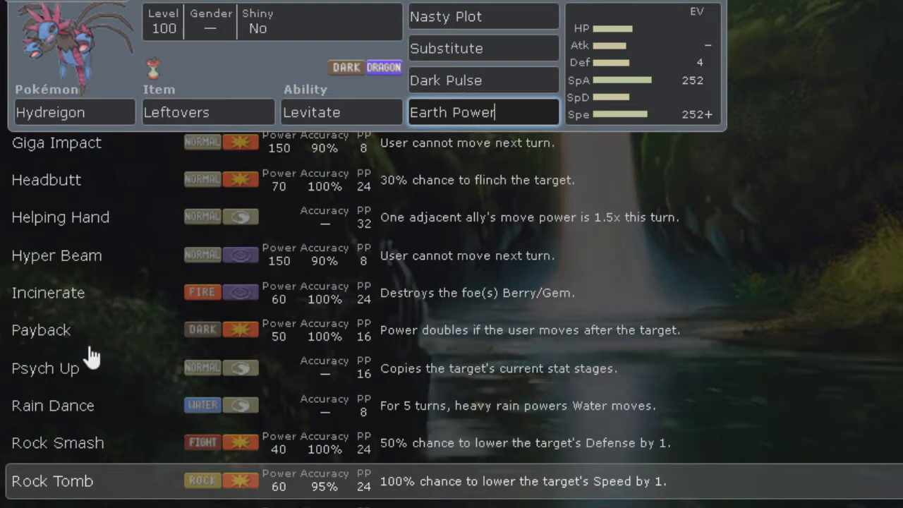
scroll(92, 356, "up", 3)
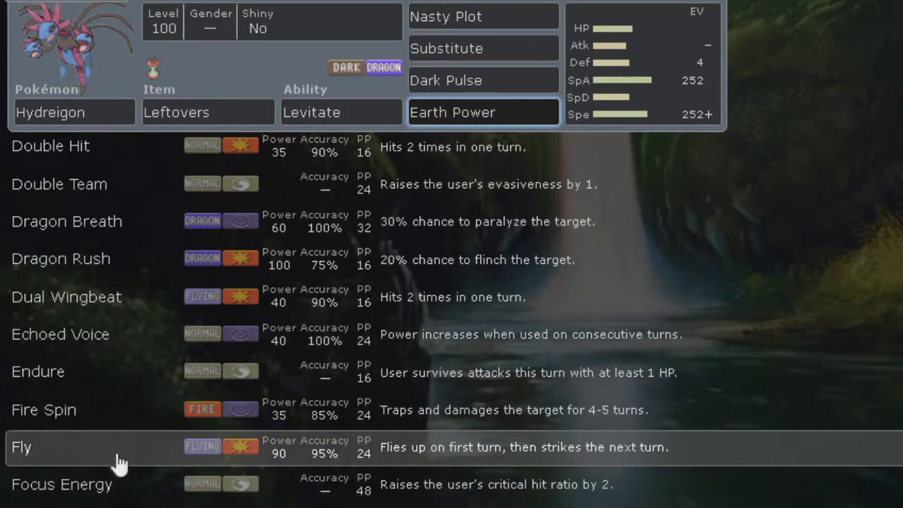
scroll(187, 428, "up", 1)
scroll(189, 428, "up", 20)
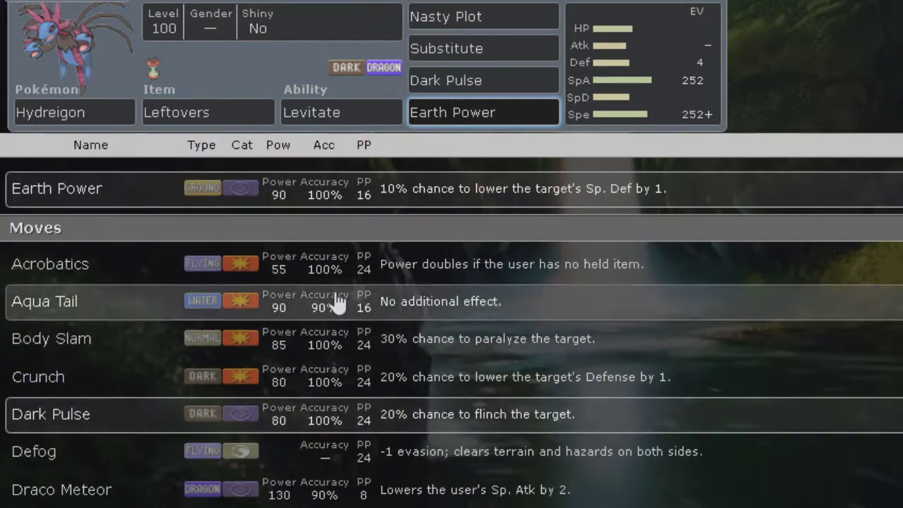
- Examine Earth Power and Dark Pulse against the Leftovers set's EV spread, including the alternative Dragon-type attacks
left_click(653, 54)
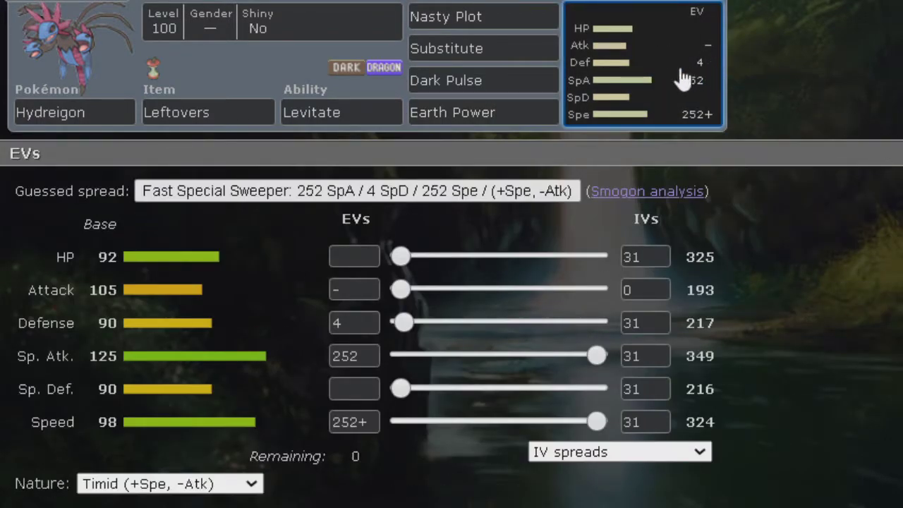
left_click(490, 80)
left_click(575, 67)
left_click(528, 111)
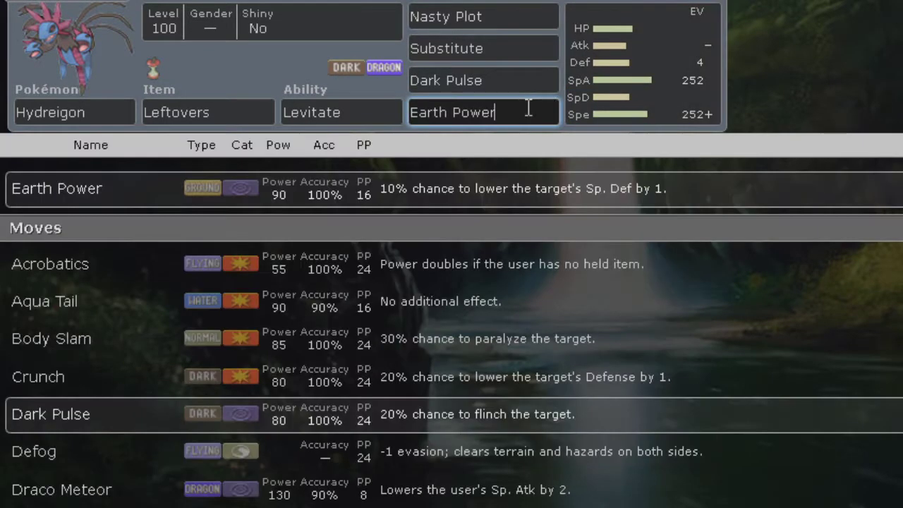
left_click(636, 96)
left_click(520, 110)
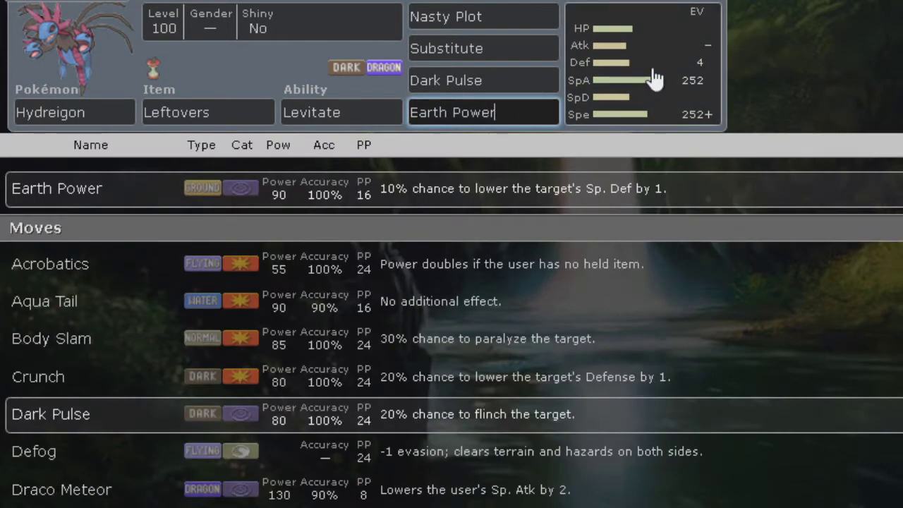
left_click(651, 80)
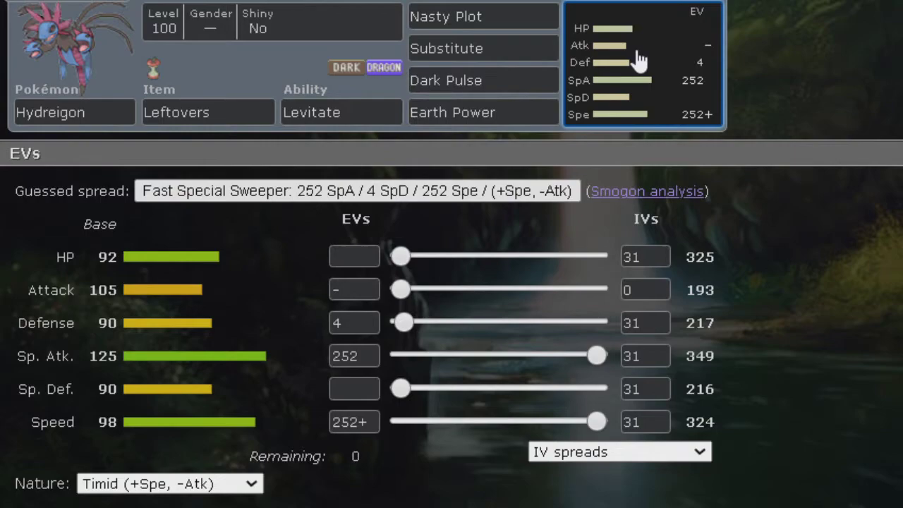
left_click(515, 112)
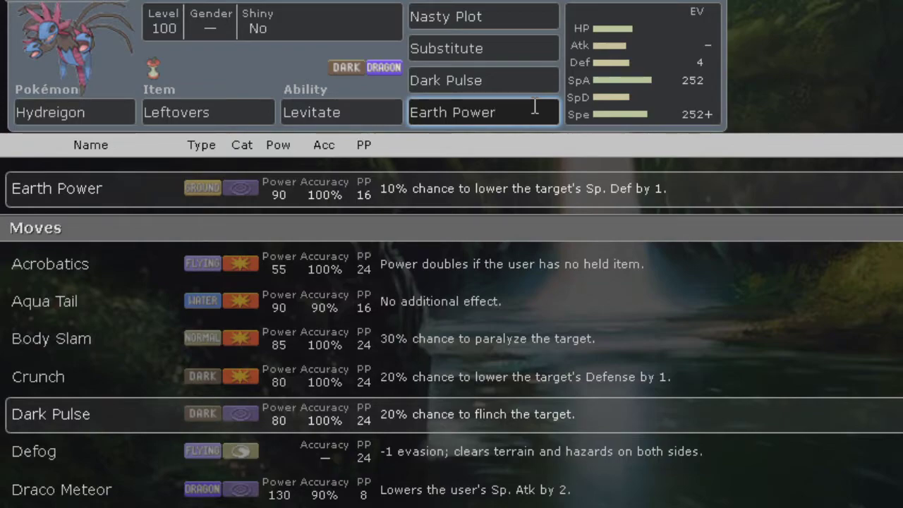
left_click(641, 63)
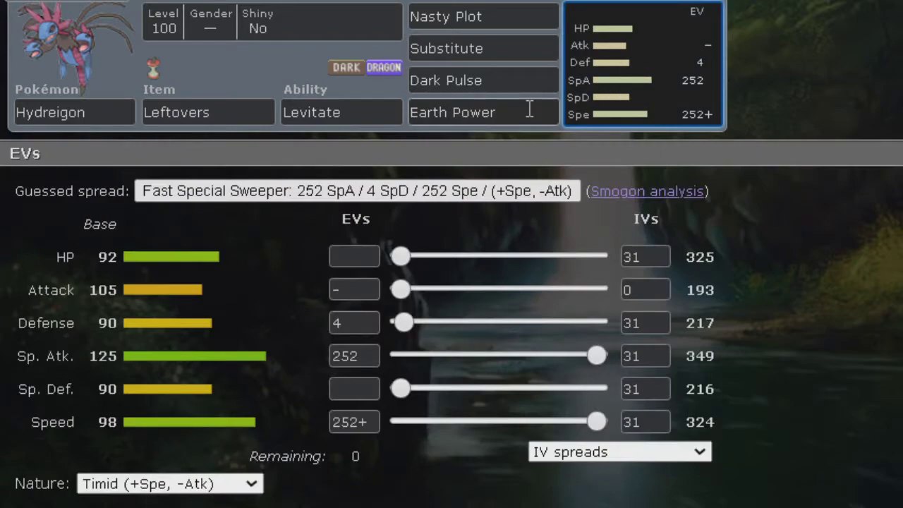
left_click(528, 111)
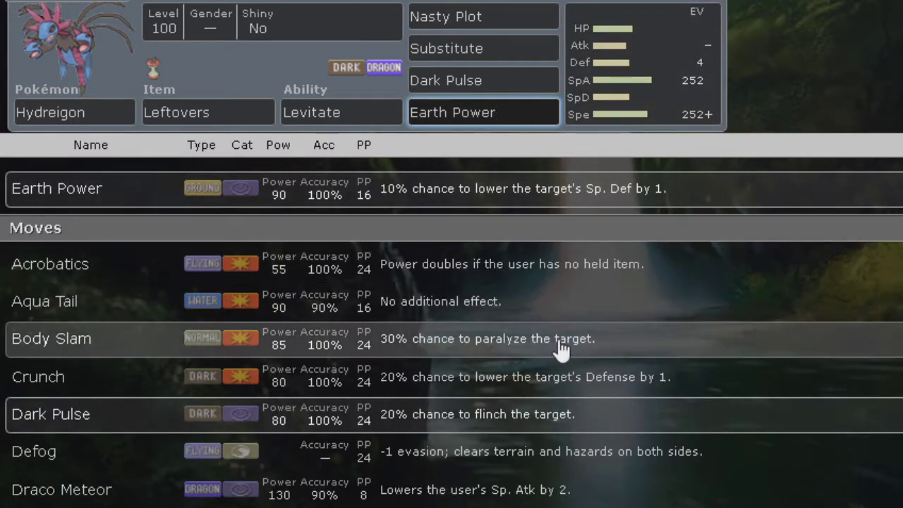
scroll(557, 356, "down", 2)
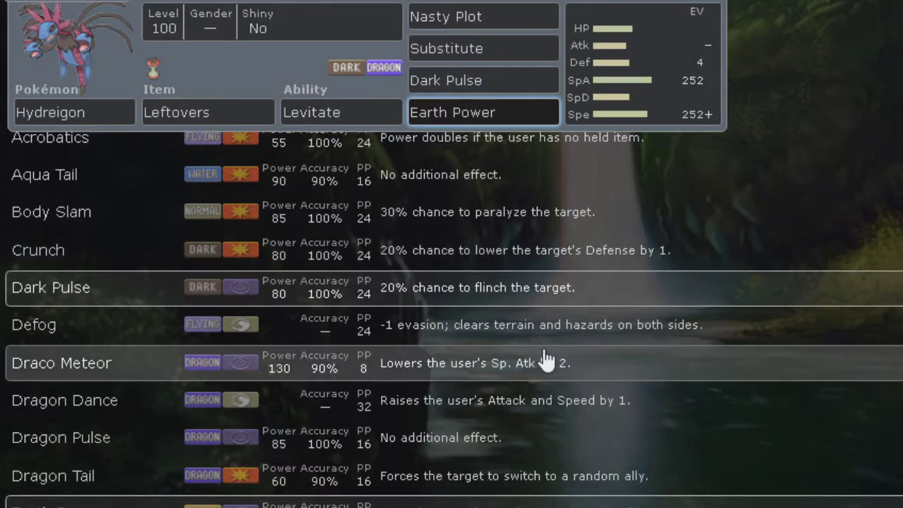
- Review the Wise Glasses Hydreigon support set's EVs and nature alongside the Tailwind move entry
key("Tab")
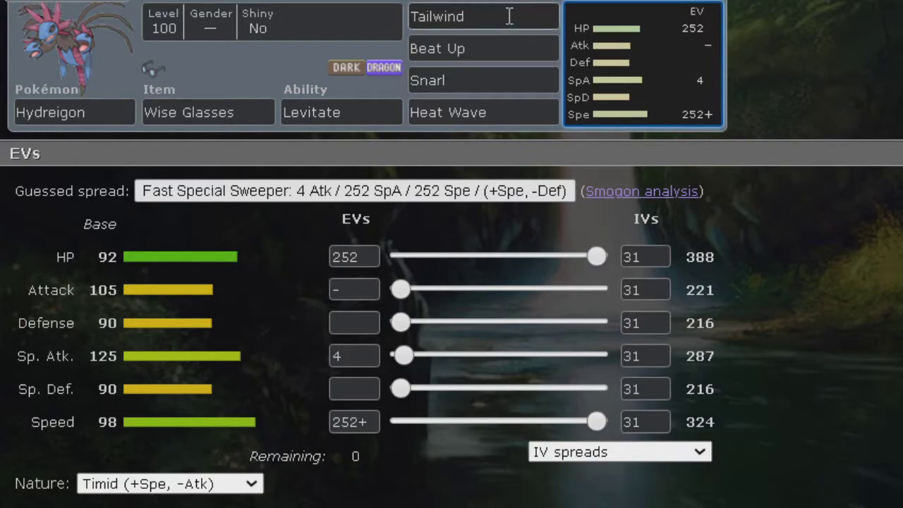
left_click(509, 16)
left_click(689, 71)
left_click(500, 16)
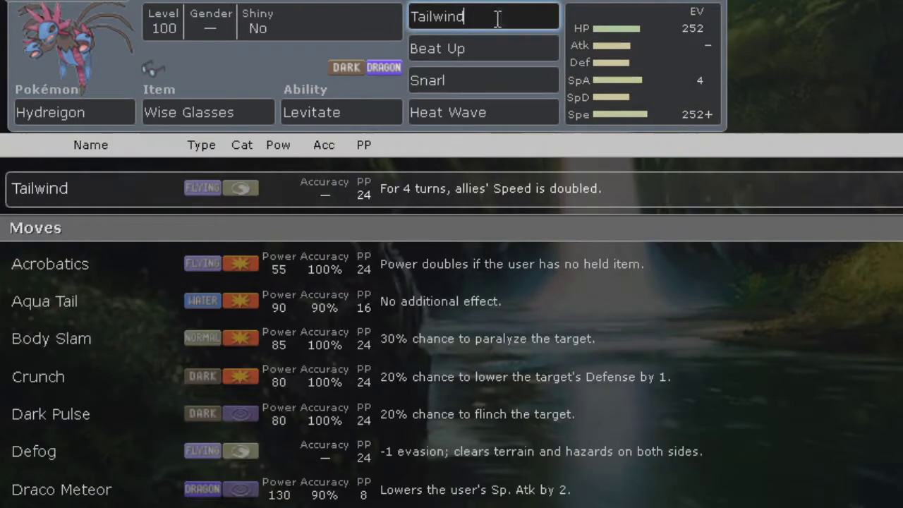
left_click(649, 53)
left_click(504, 17)
left_click(618, 65)
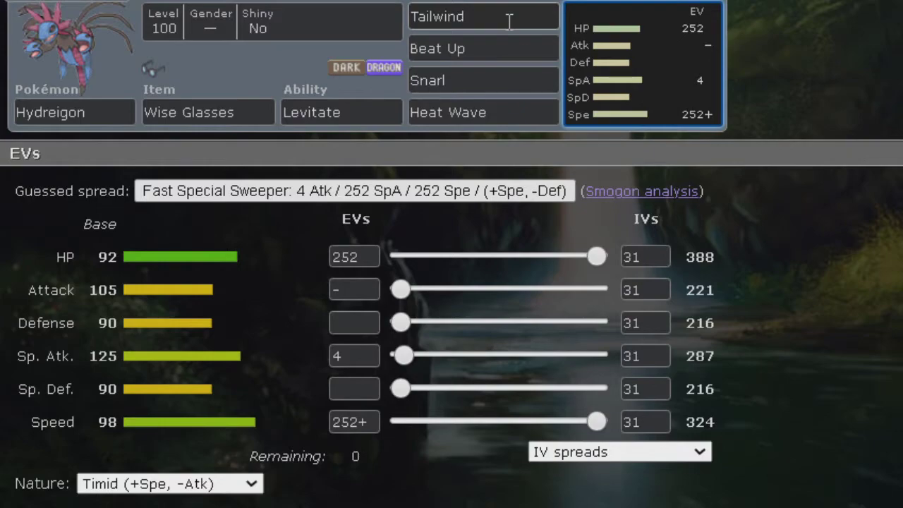
left_click(515, 21)
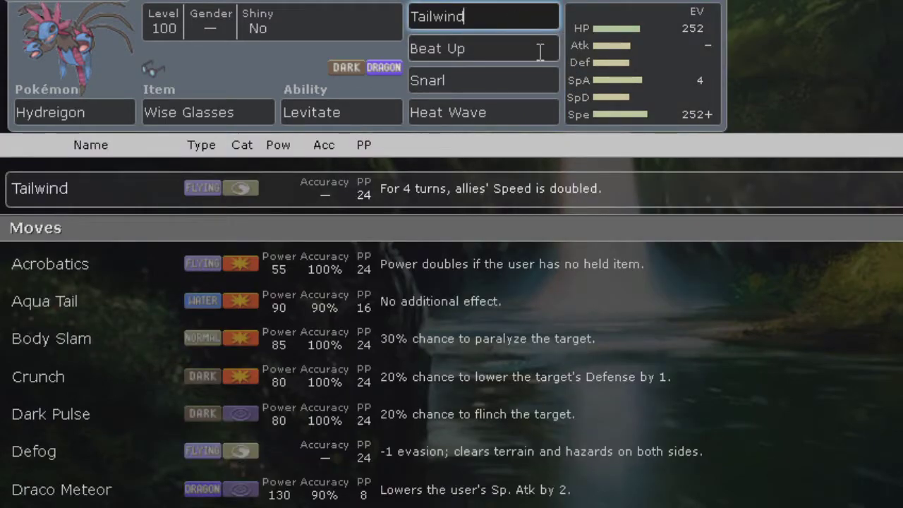
- Examine the Beat Up move entry together with the Wise Glasses set's EV spread
left_click(540, 49)
left_click(673, 83)
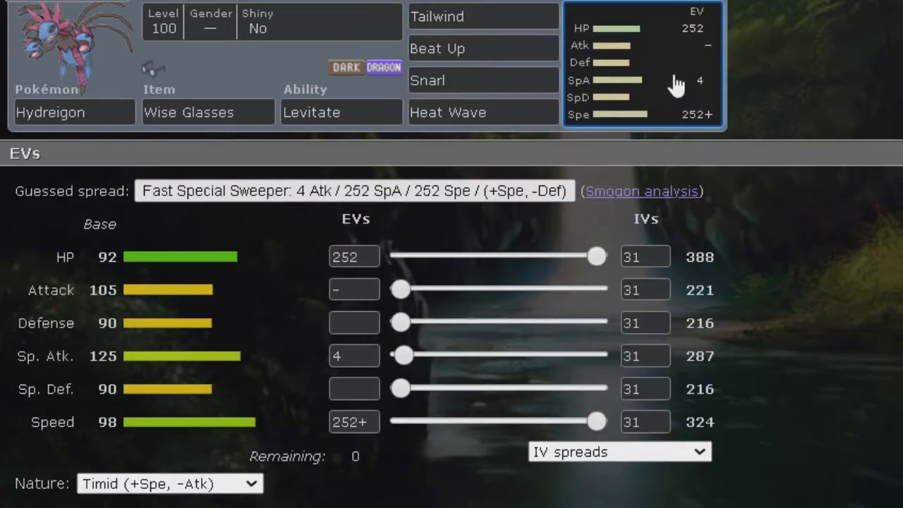
left_click(530, 54)
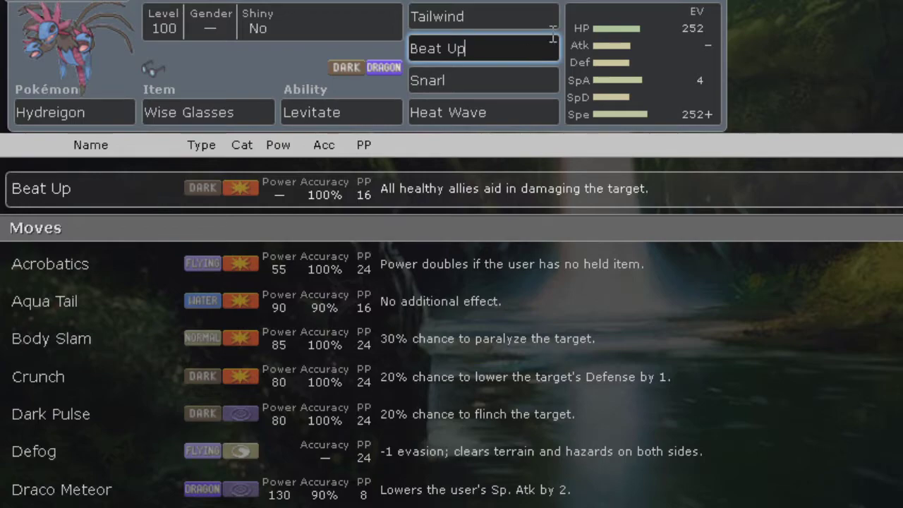
left_click(514, 83)
left_click(603, 71)
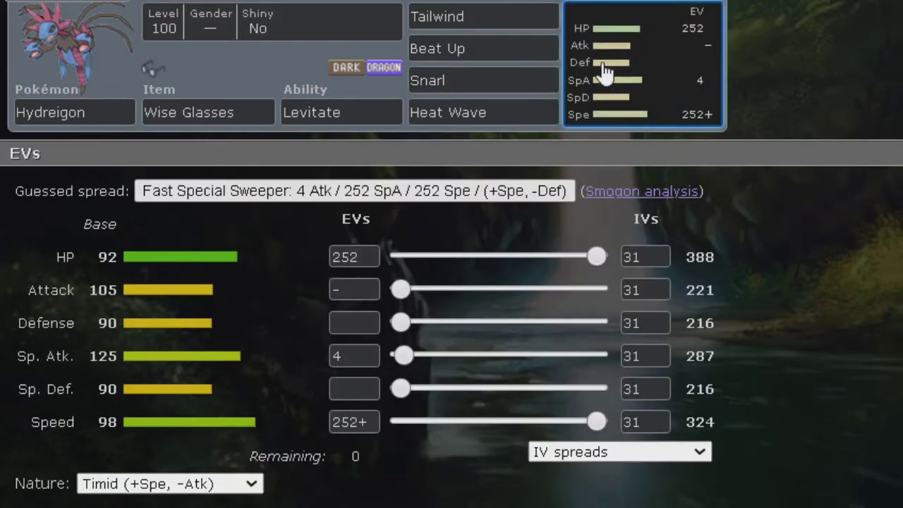
left_click(488, 41)
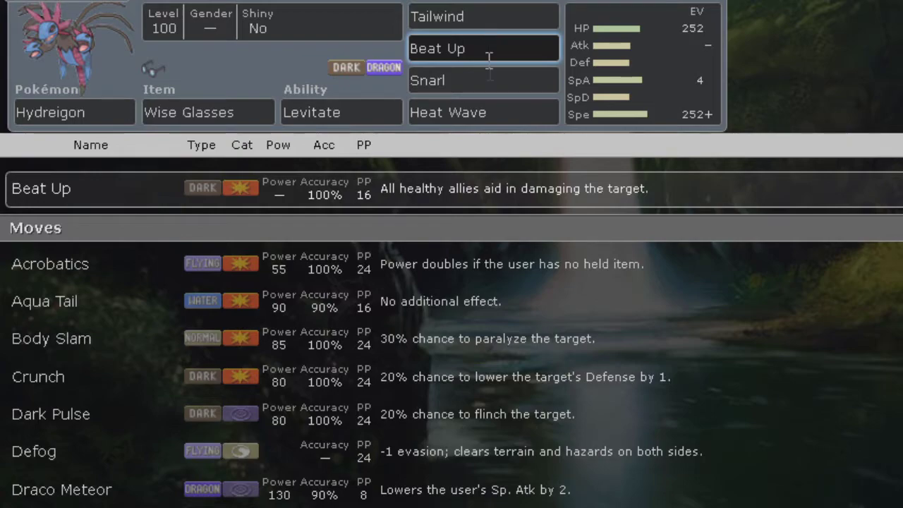
- Examine the Snarl and Heat Wave move entries alongside the Tailwind set's EV spread
left_click(498, 84)
left_click(696, 81)
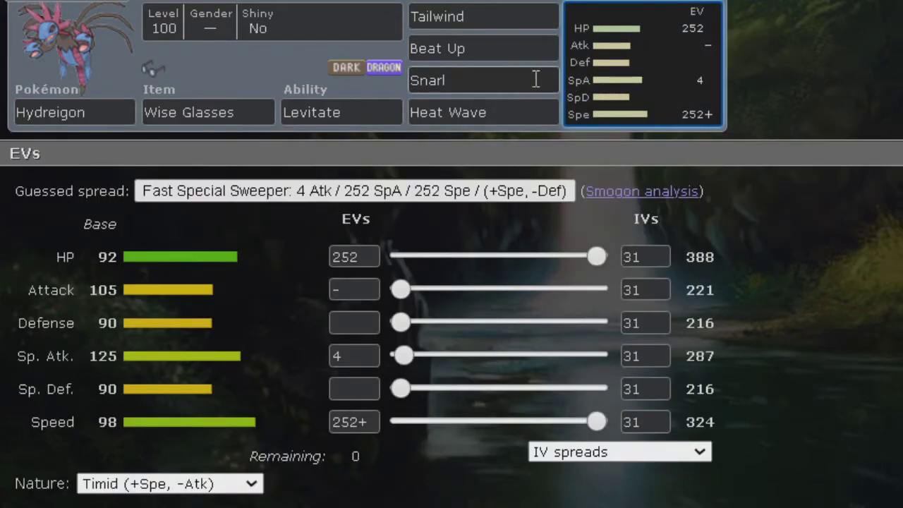
left_click(536, 79)
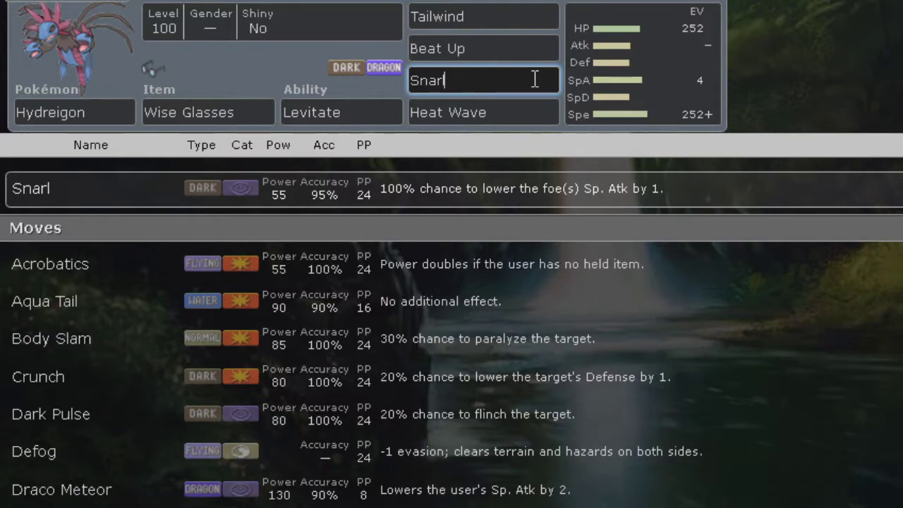
left_click(534, 109)
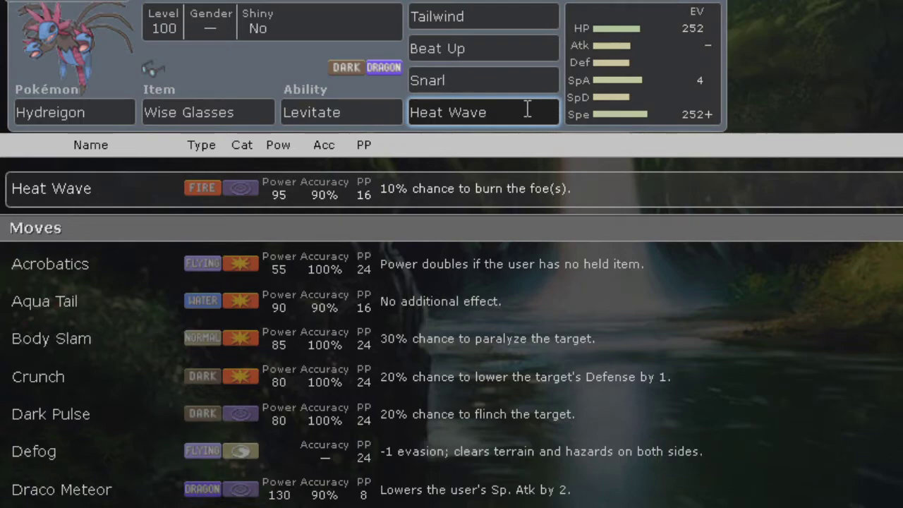
left_click(683, 97)
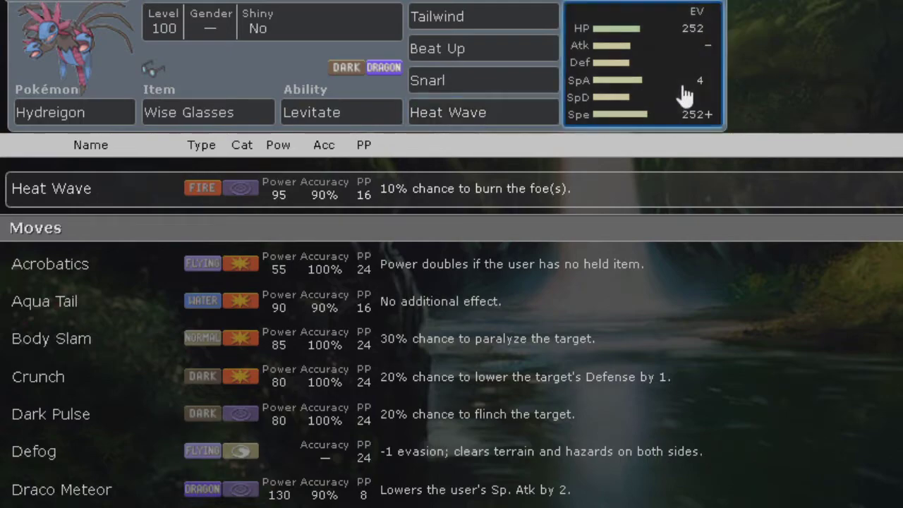
- Compare the Heat Wave and Snarl move entries with the Wise Glasses item description and the support set's EV spread
left_click(533, 113)
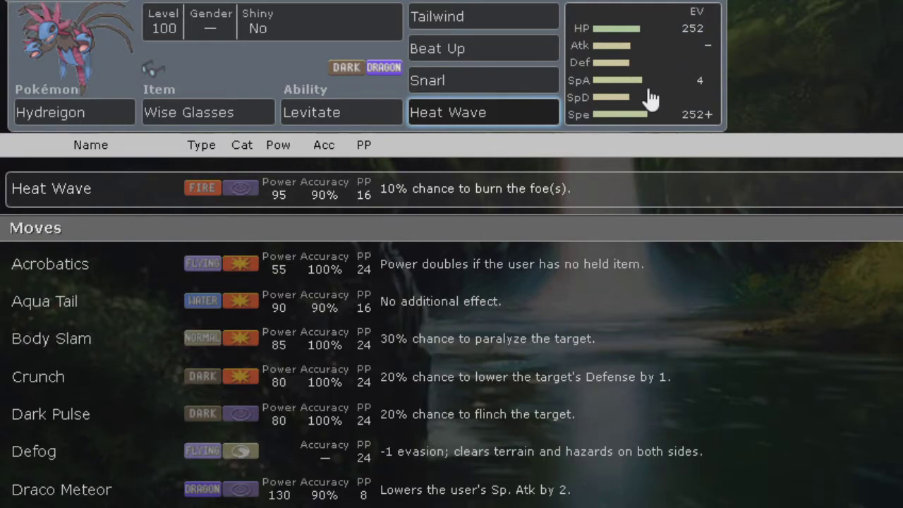
left_click(528, 82)
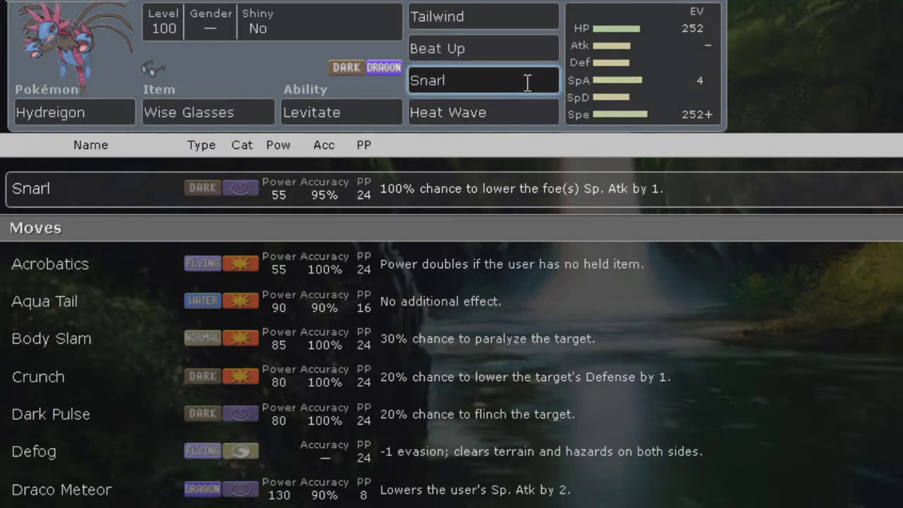
left_click(511, 117)
left_click(630, 96)
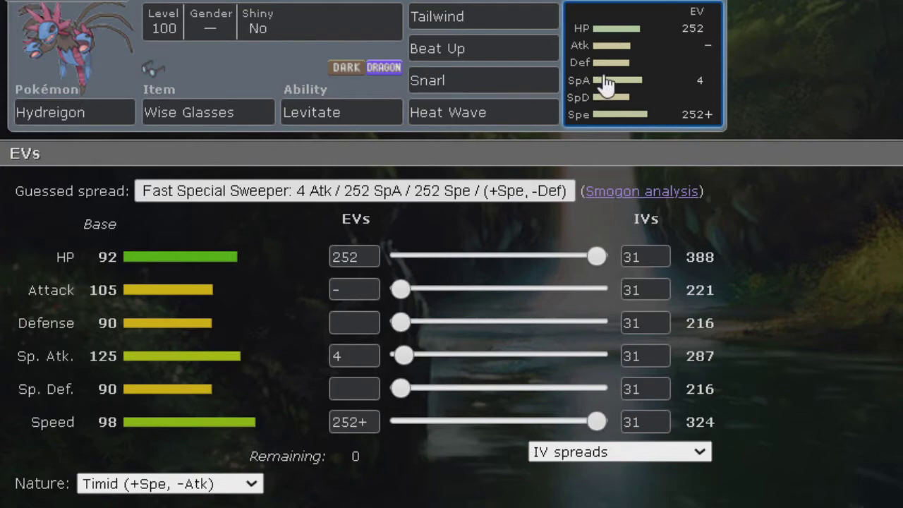
left_click(237, 111)
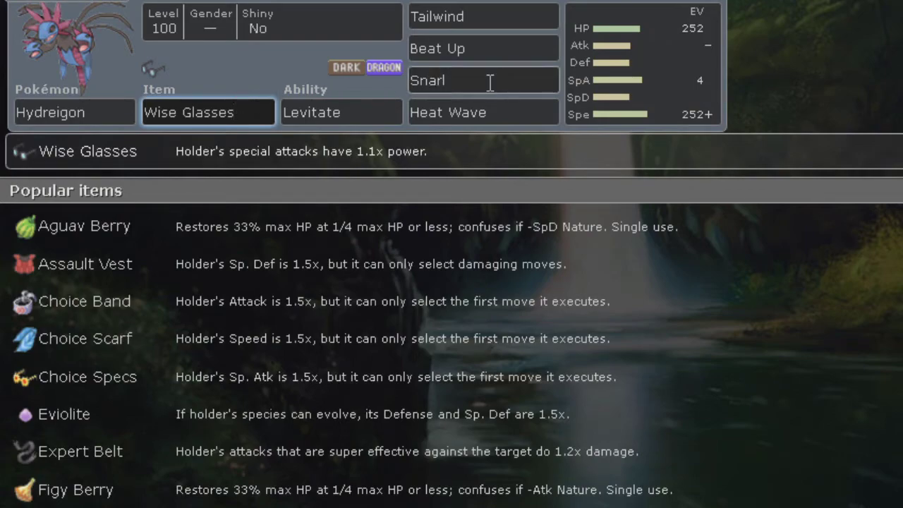
left_click(490, 82)
left_click(540, 111)
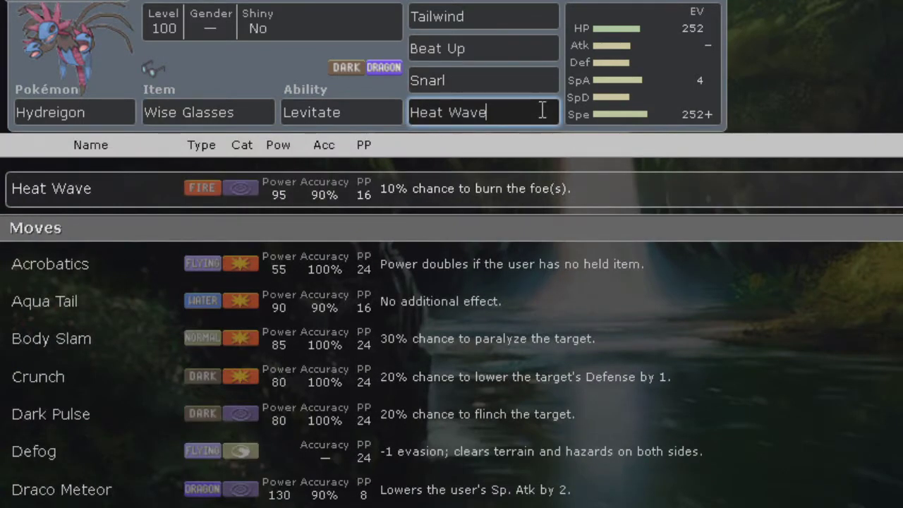
- Review Hydreigon's Levitate ability description alongside the Wise Glasses set's EVs and nature
left_click(357, 113)
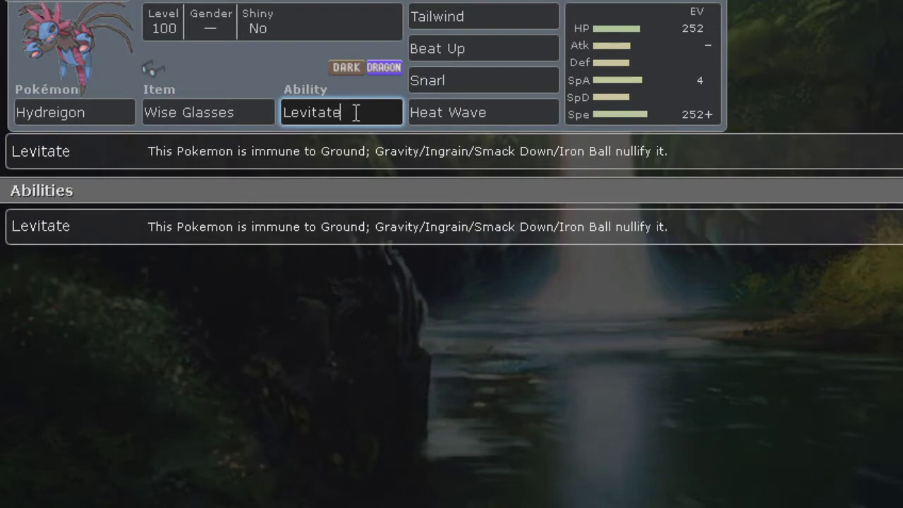
left_click(607, 80)
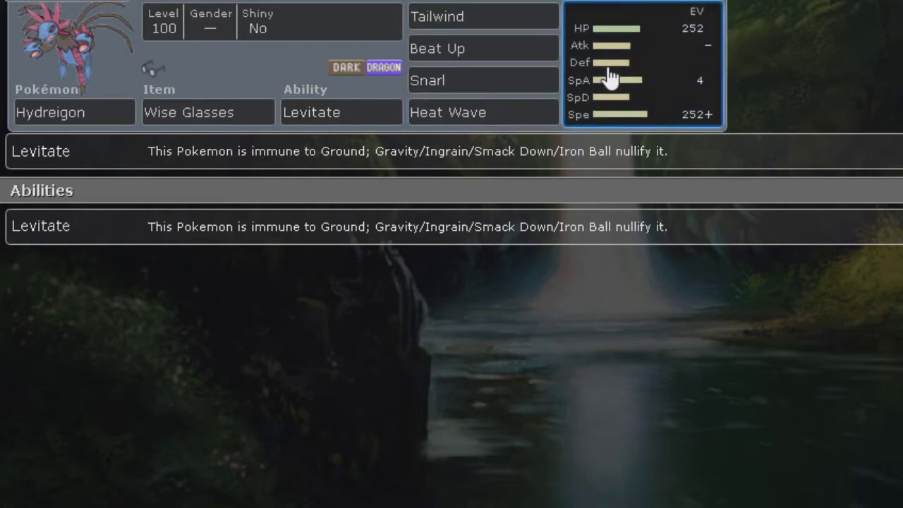
left_click(368, 121)
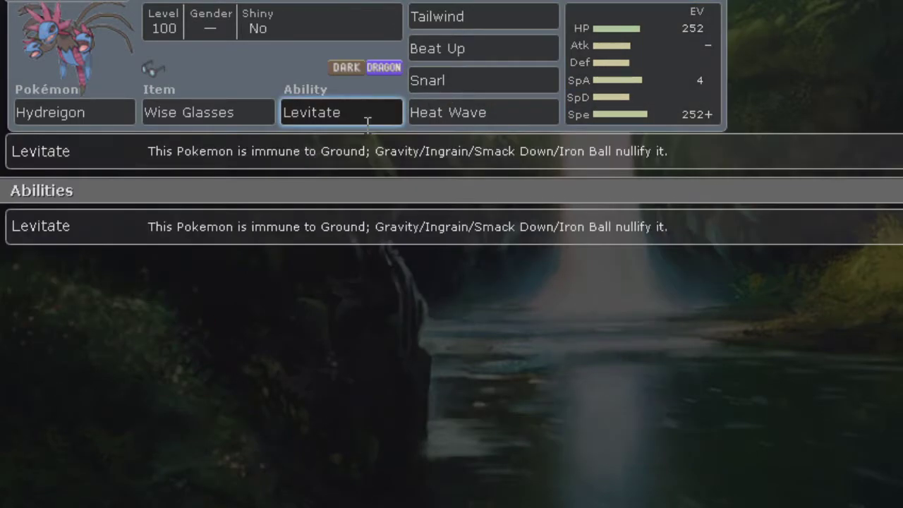
left_click(607, 76)
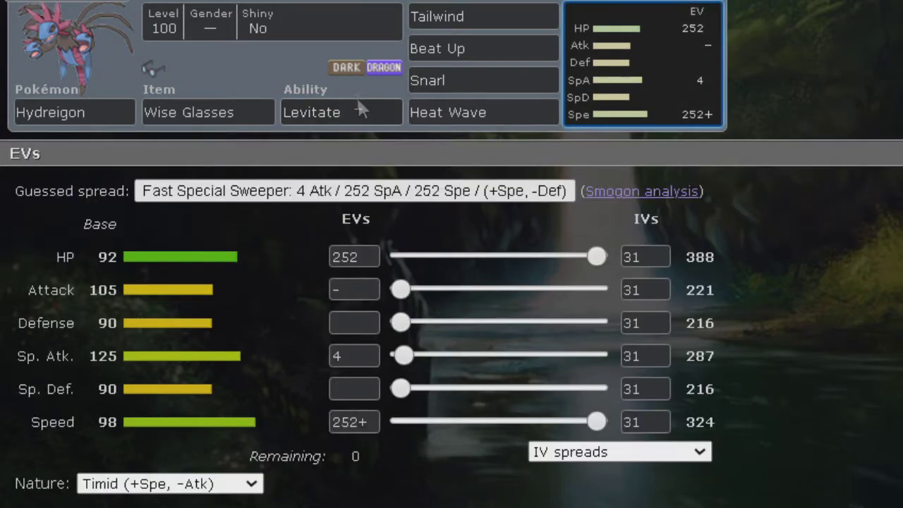
left_click(356, 105)
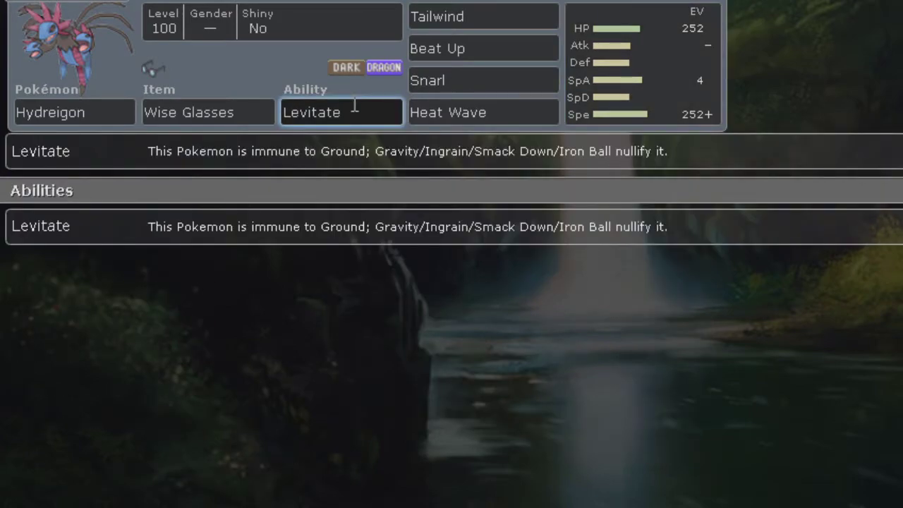
left_click(605, 56)
left_click(341, 107)
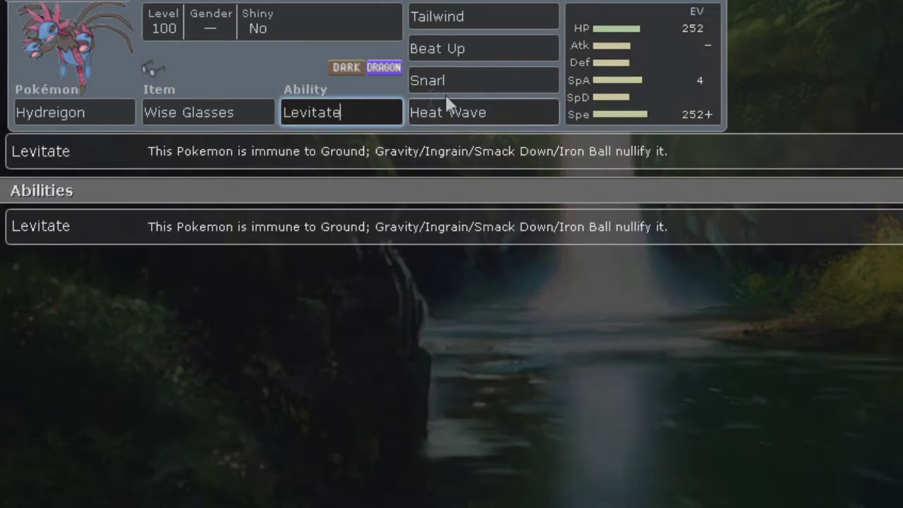
left_click(580, 80)
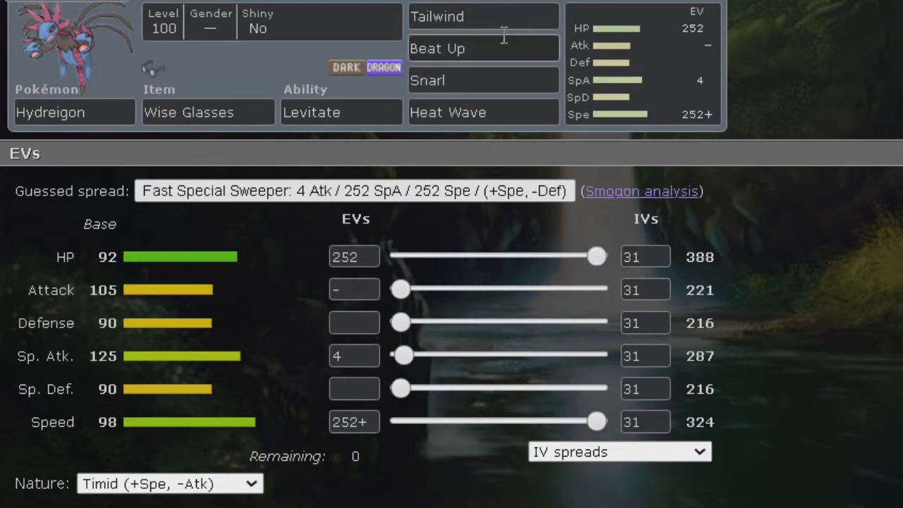
- Replace Tailwind with Defog in the Wise Glasses Hydreigon's first move slot
left_click(515, 12)
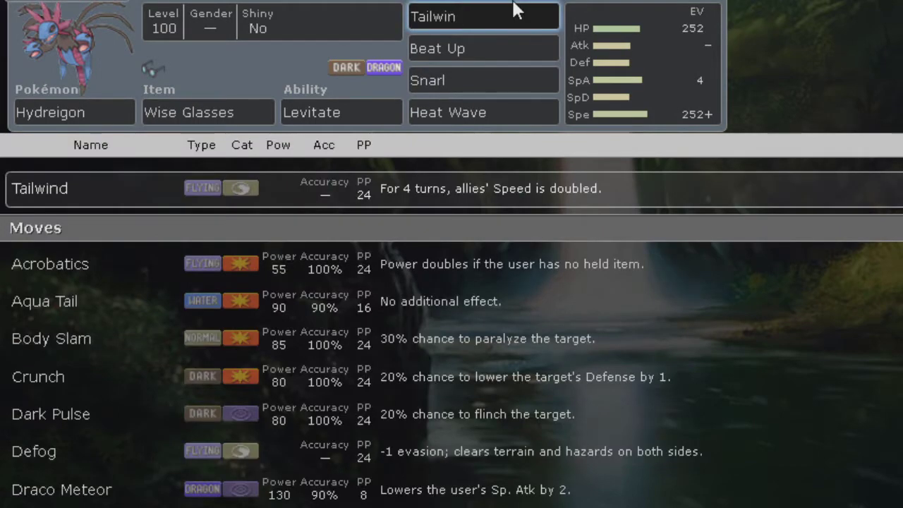
key("BackSpace")
key("BackSpace")
key("BackSpace")
key("BackSpace")
key("BackSpace")
key("BackSpace")
key("BackSpace")
type("defog")
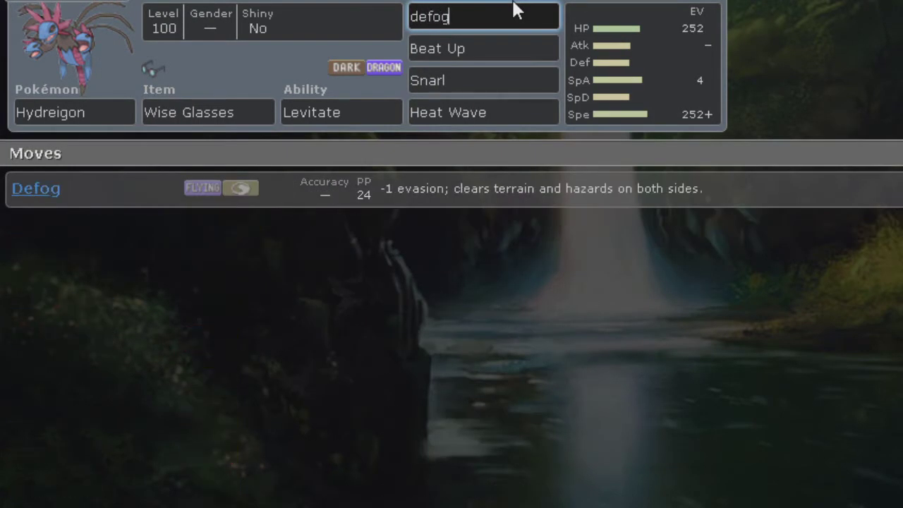
left_click(466, 204)
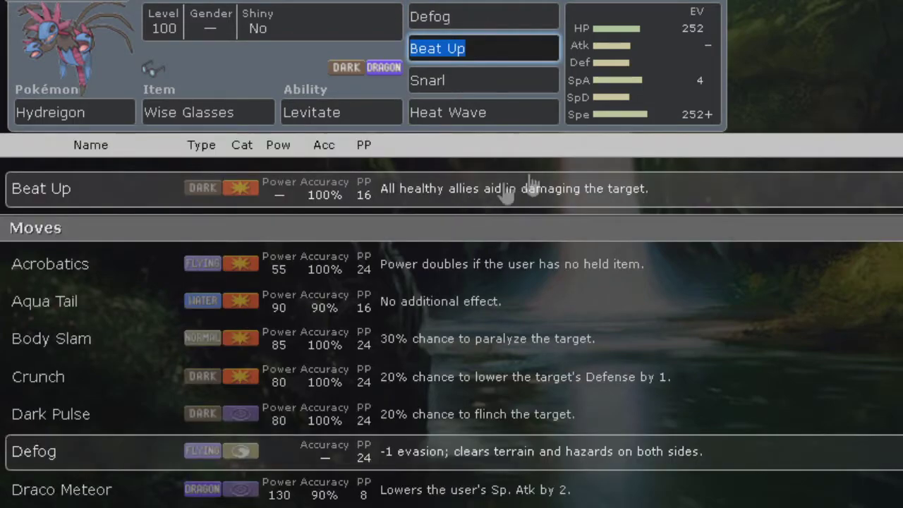
- Examine the Defog move entry together with the Wise Glasses set's EV spread
left_click(635, 84)
left_click(520, 24)
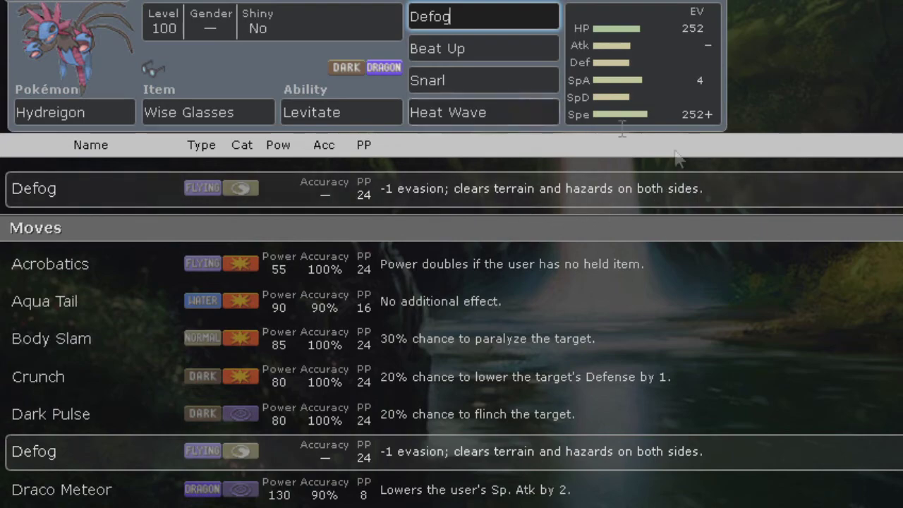
left_click(649, 57)
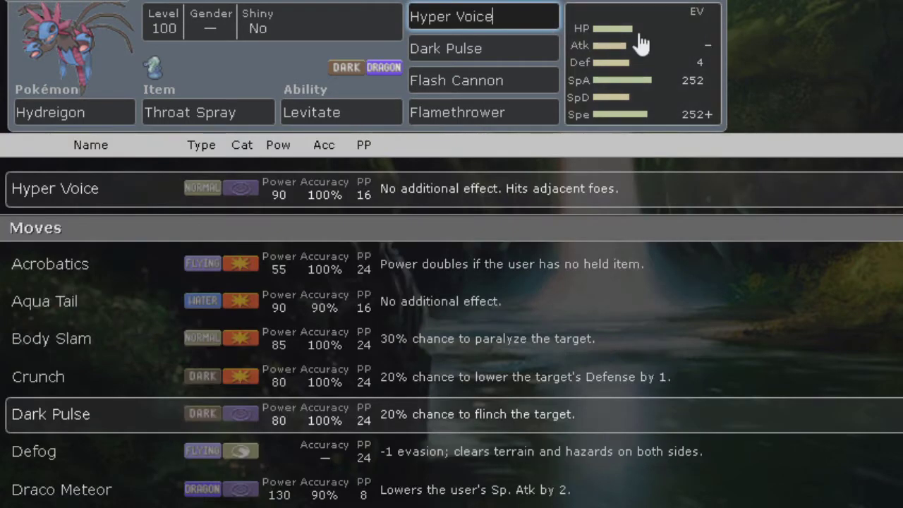
- Review the Throat Spray Hydreigon set's item description, Hyper Voice entry, EV spread and nature
left_click(641, 41)
left_click(258, 111)
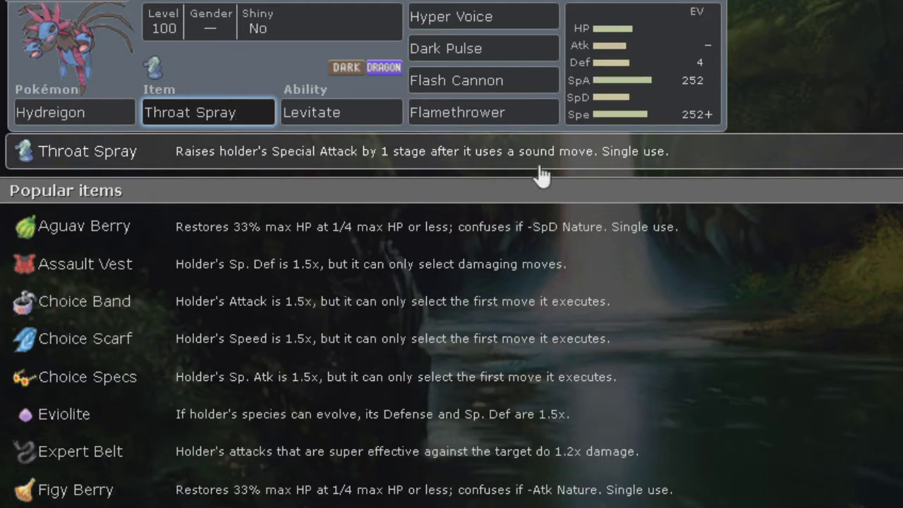
left_click(679, 67)
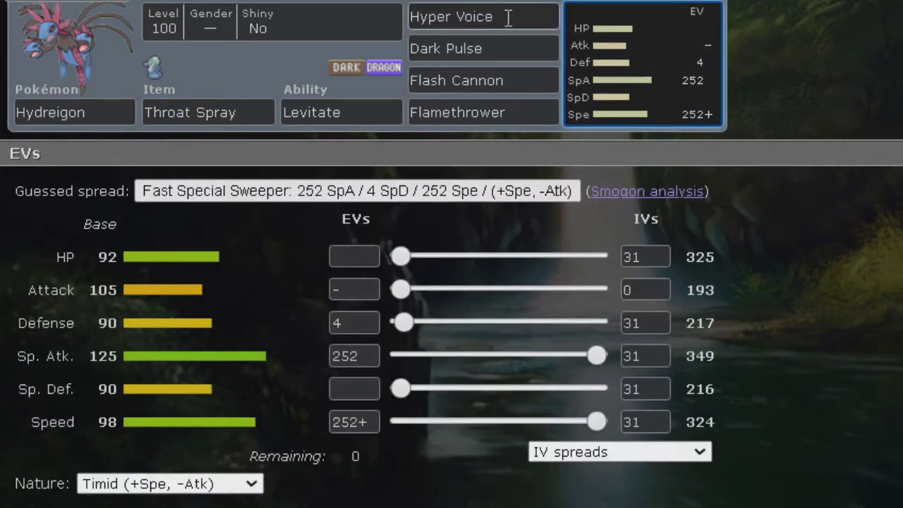
left_click(510, 16)
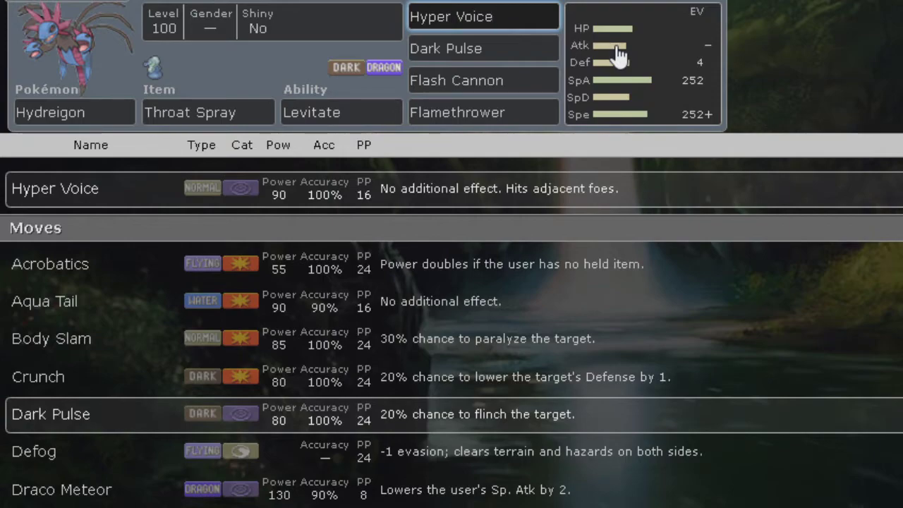
left_click(617, 55)
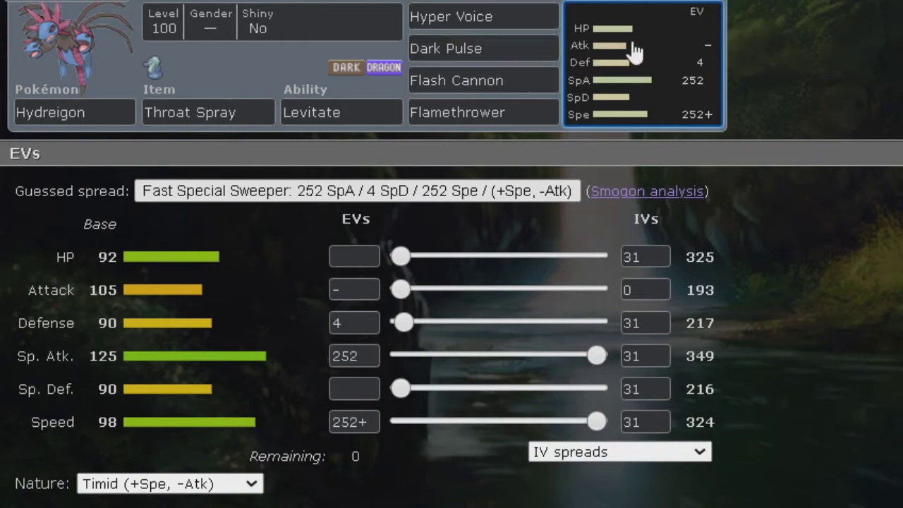
left_click(505, 14)
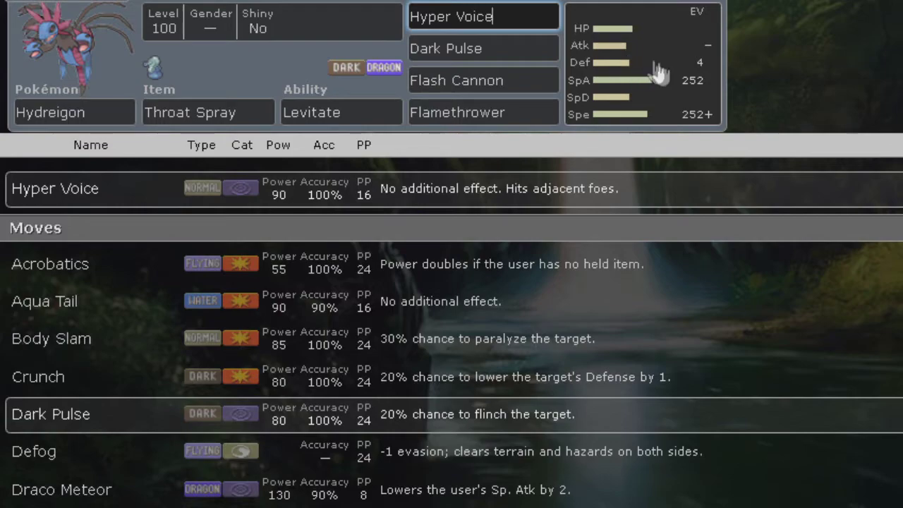
left_click(235, 113)
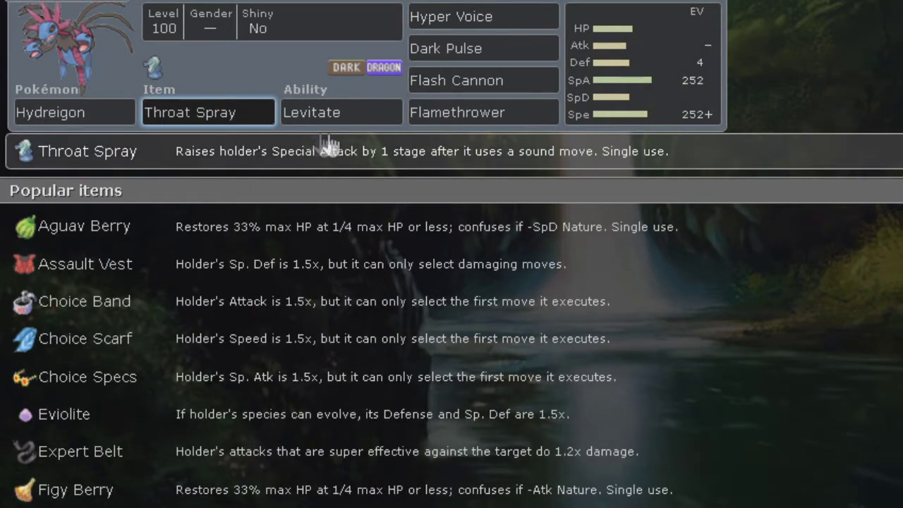
left_click(607, 64)
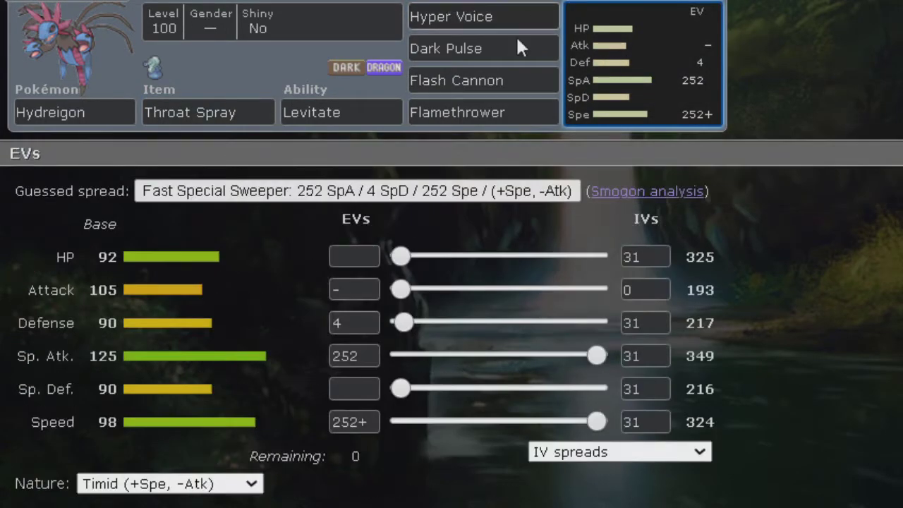
- Examine the Dark Pulse, Flash Cannon and Flamethrower entries against the Throat Spray set's EV spread
left_click(496, 49)
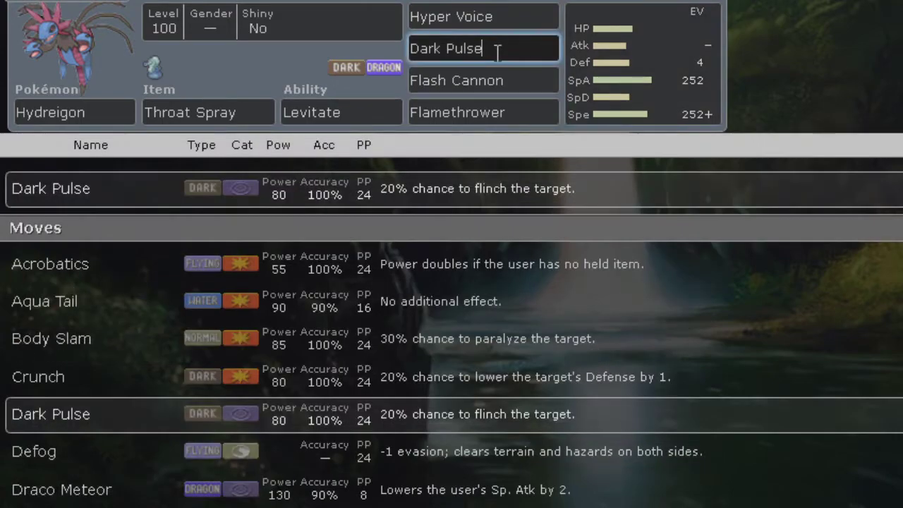
left_click(506, 80)
left_click(519, 112)
left_click(617, 88)
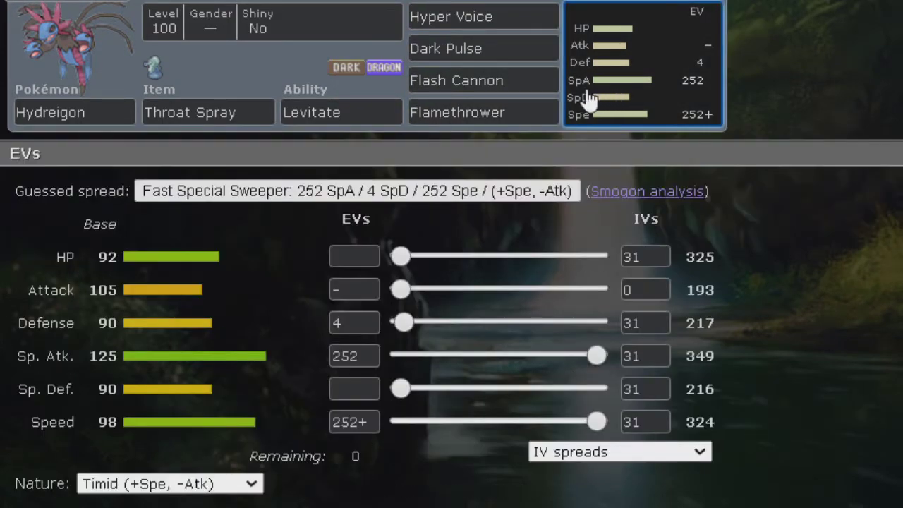
left_click(540, 81)
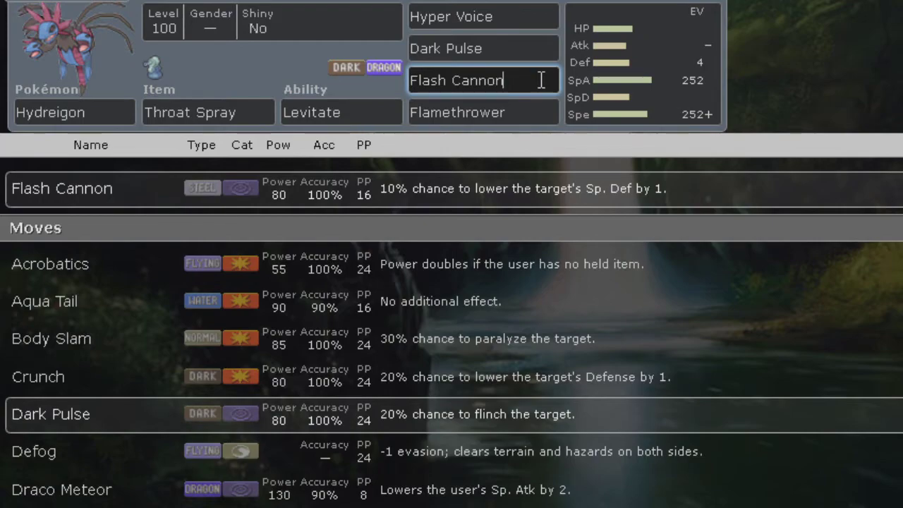
left_click(624, 48)
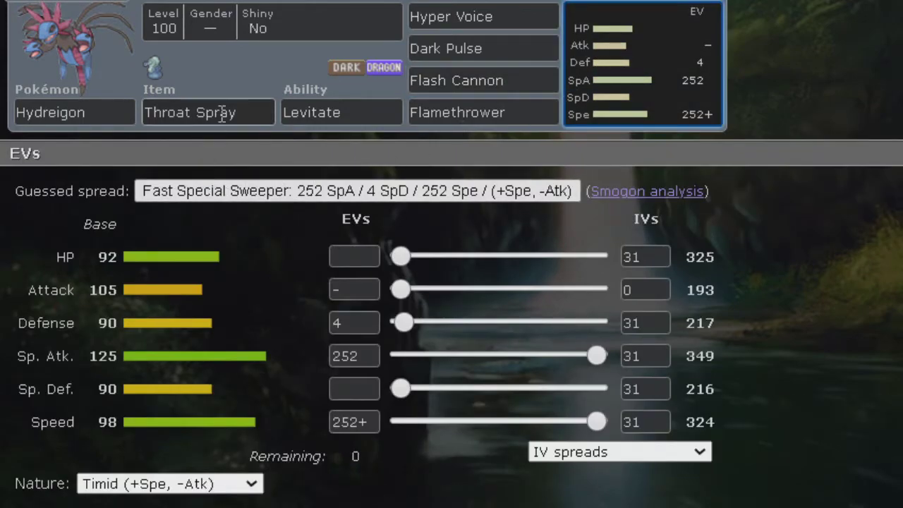
- Look through Hydreigon's move list for coverage alternatives to Flash Cannon on the Throat Spray set
left_click(527, 79)
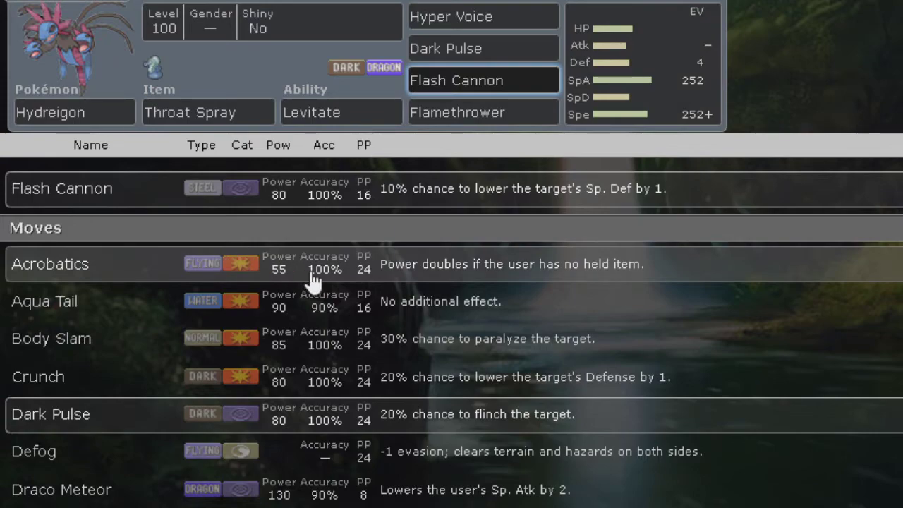
scroll(312, 281, "down", 2)
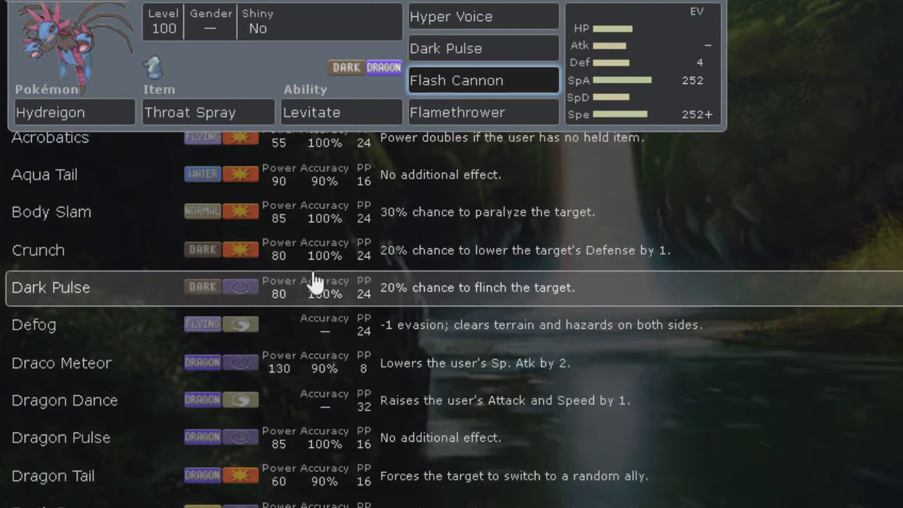
scroll(493, 332, "up", 2)
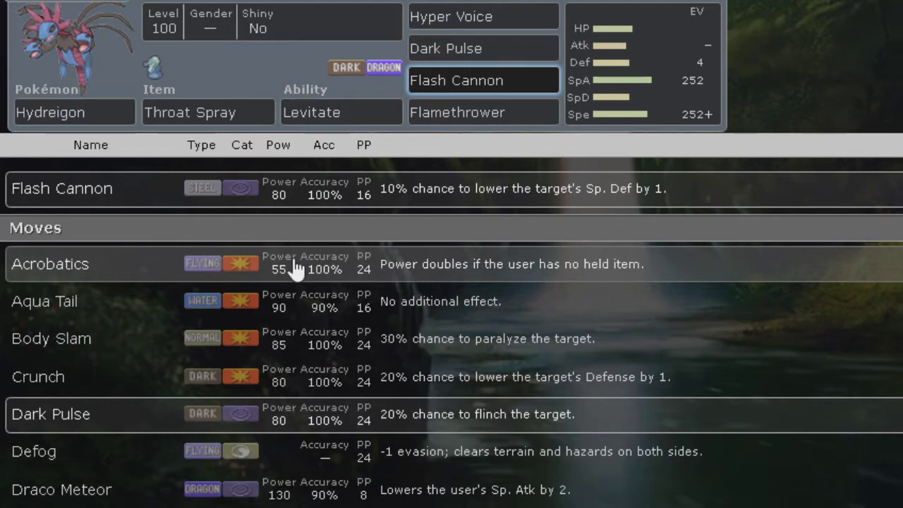
scroll(299, 414, "down", 2)
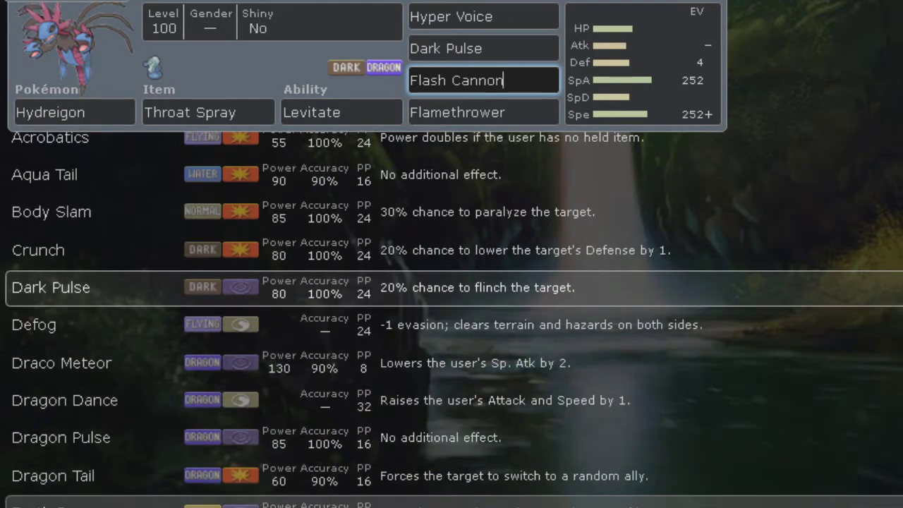
scroll(452, 317, "down", 2)
scroll(376, 381, "down", 2)
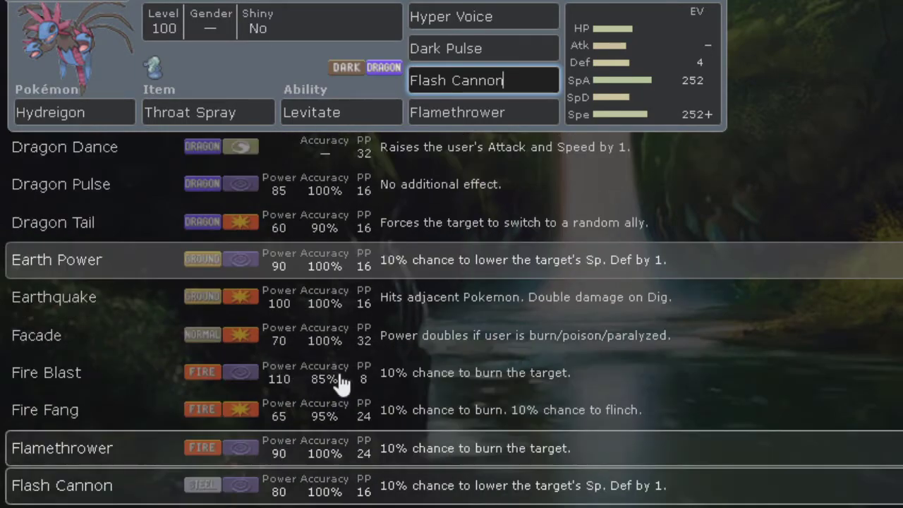
scroll(339, 381, "down", 2)
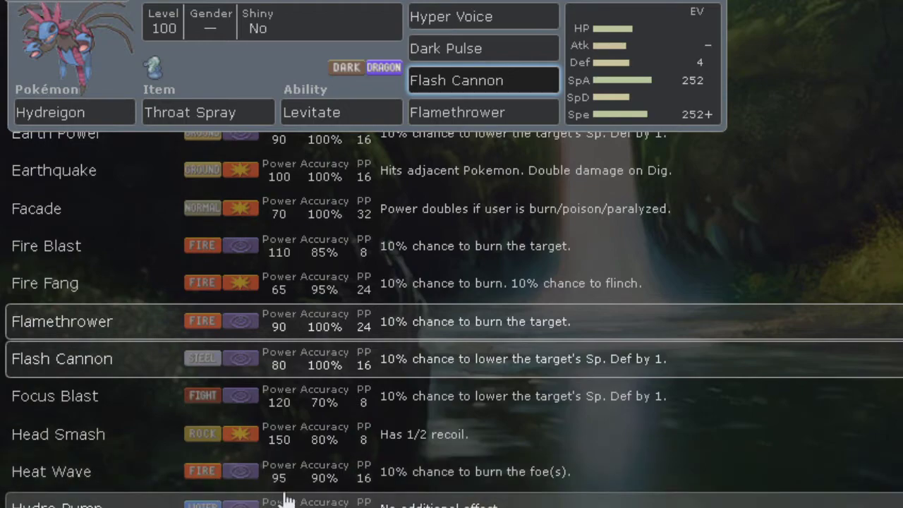
scroll(132, 392, "down", 3)
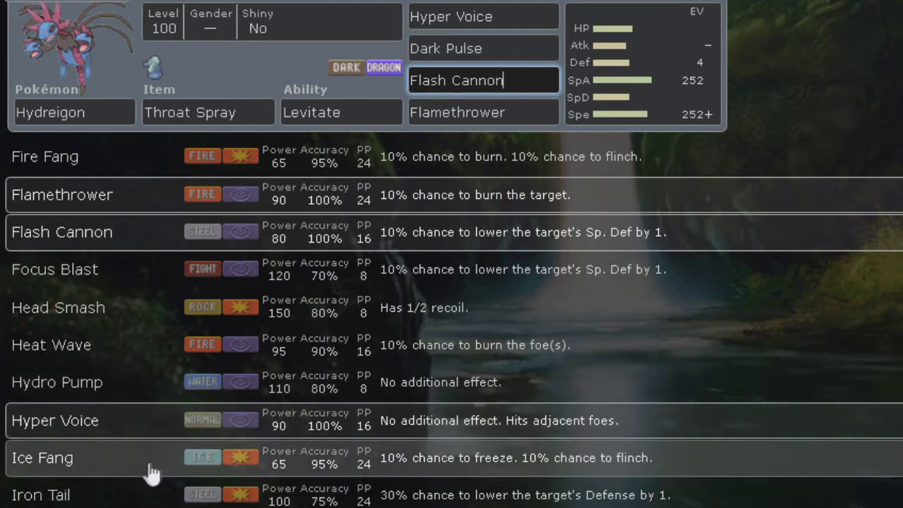
- Examine the rest of Hydreigon's move list, from Focus Blast through the usually useless moves, and return to the Throat Spray set's EV spread
scroll(191, 492, "down", 3)
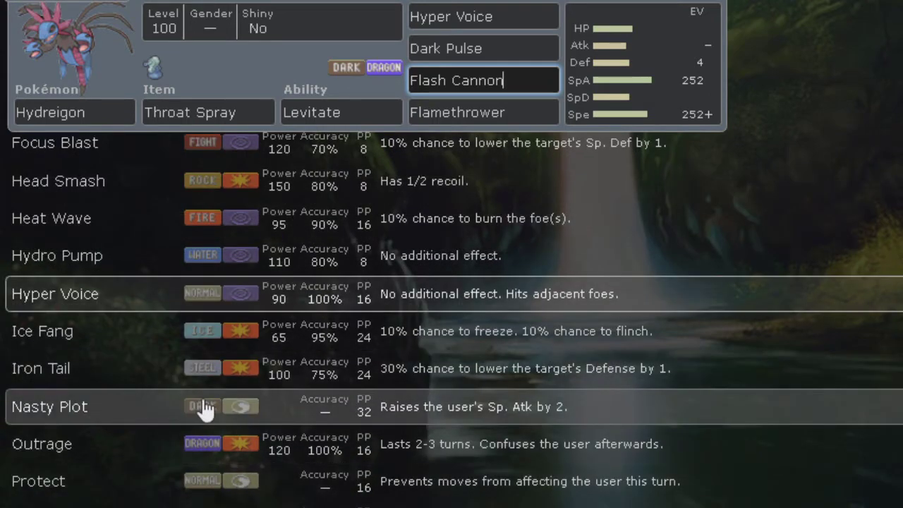
scroll(212, 408, "down", 2)
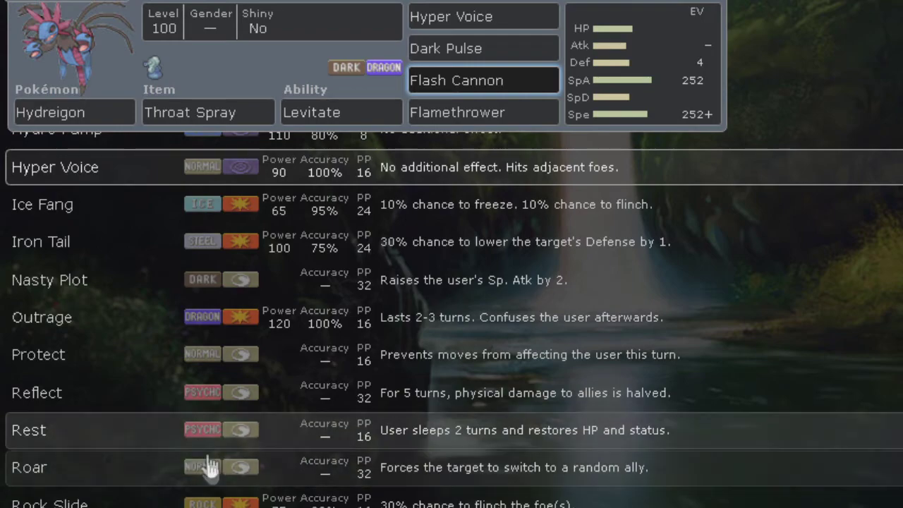
scroll(101, 493, "down", 3)
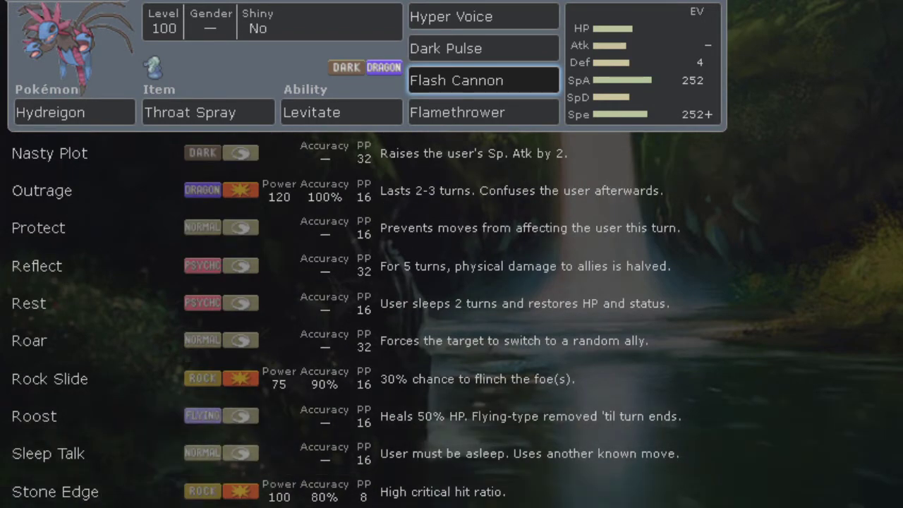
scroll(106, 494, "down", 3)
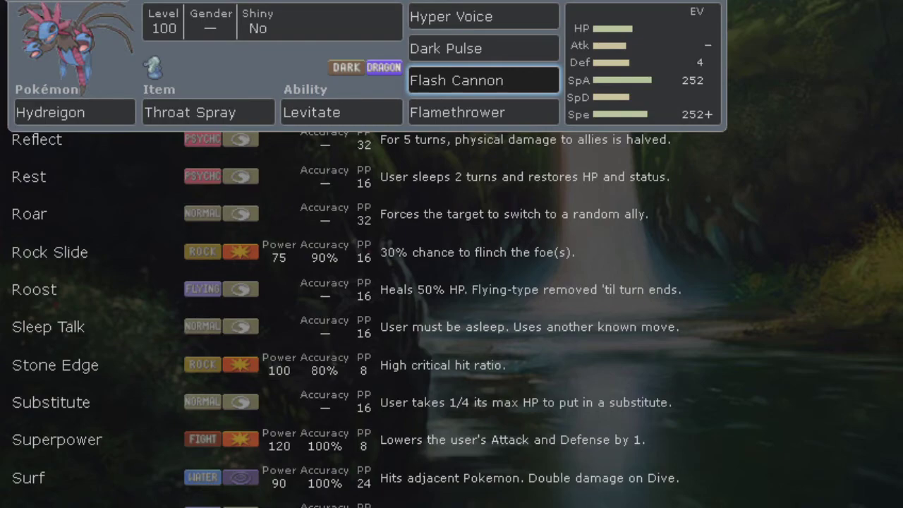
scroll(113, 471, "down", 3)
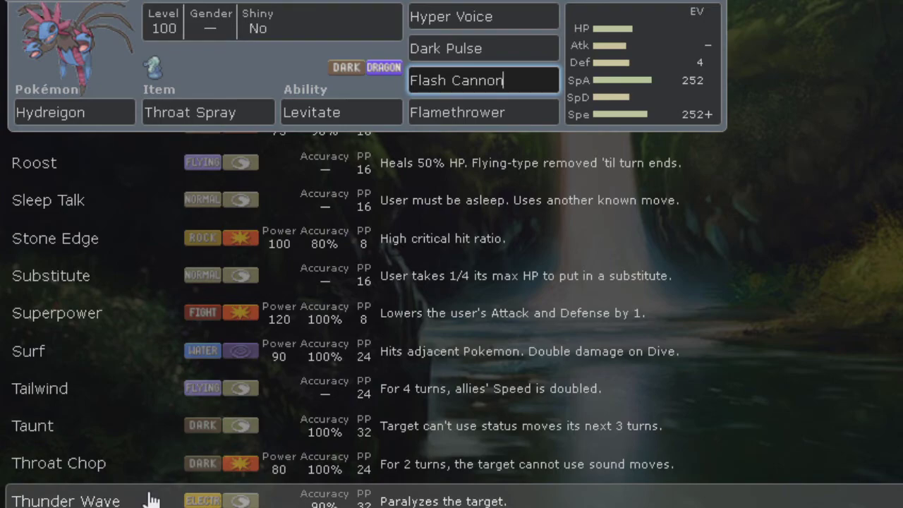
scroll(238, 487, "down", 3)
scroll(382, 445, "down", 15)
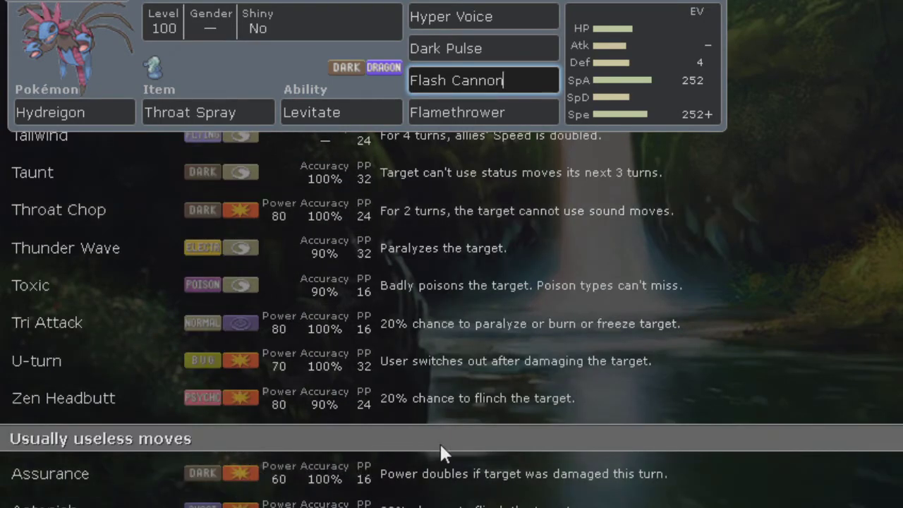
scroll(438, 455, "down", 15)
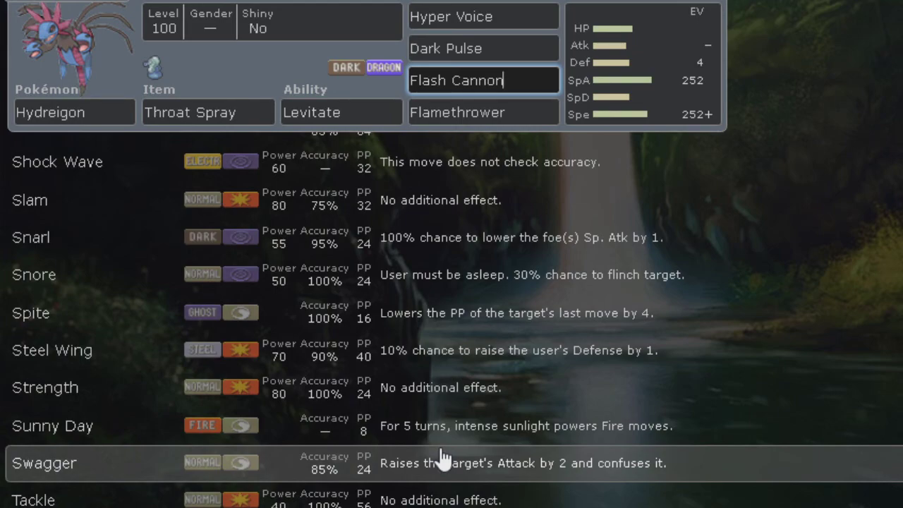
left_click(646, 28)
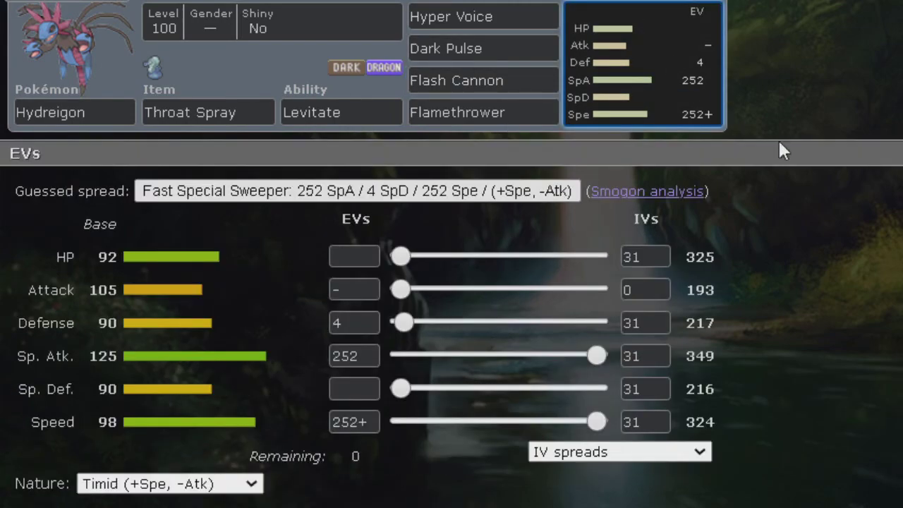